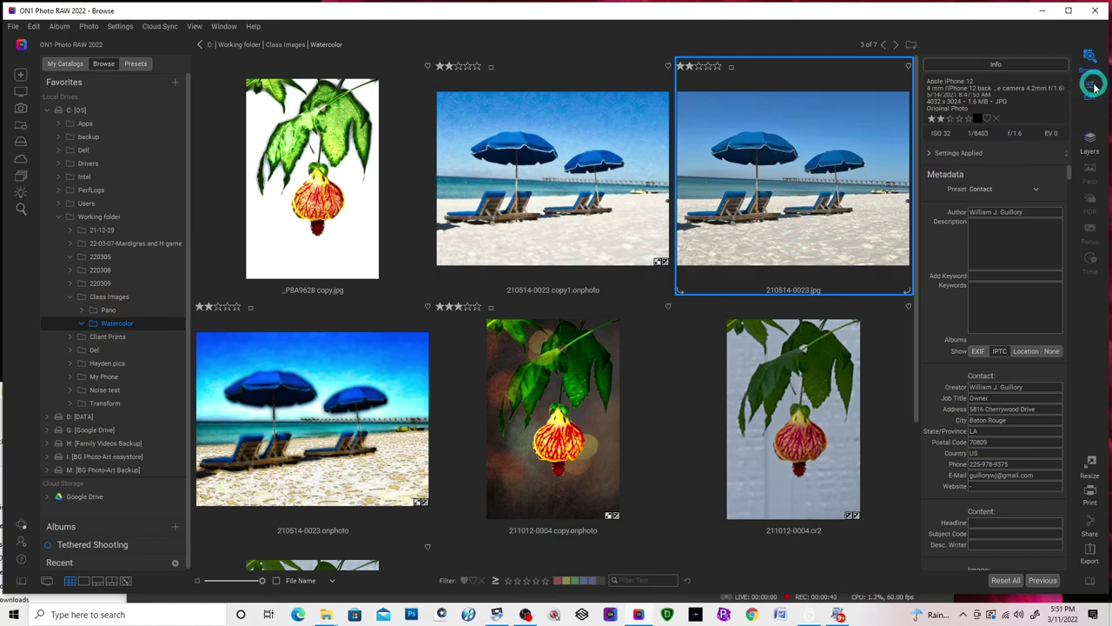
- Get ready to edit 210514-0023.jpg from the Class Images Watercolor folder
mouse_move(1094, 87)
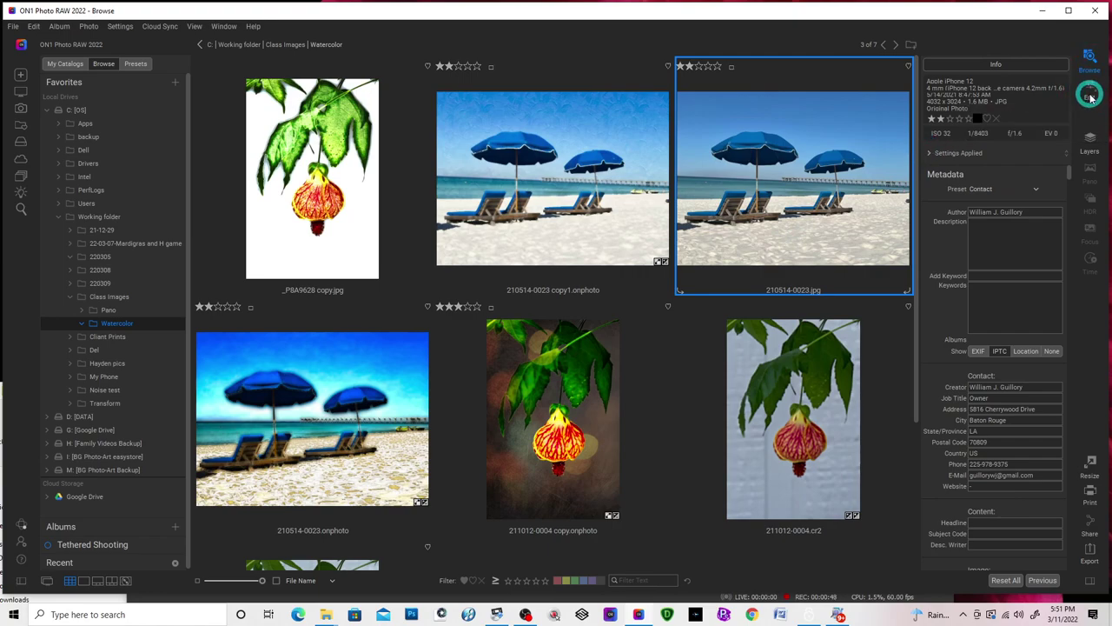
- Open 210514-0023.jpg in Edit and start the Crop tool at full 4032 × 3024
left_click(1093, 89)
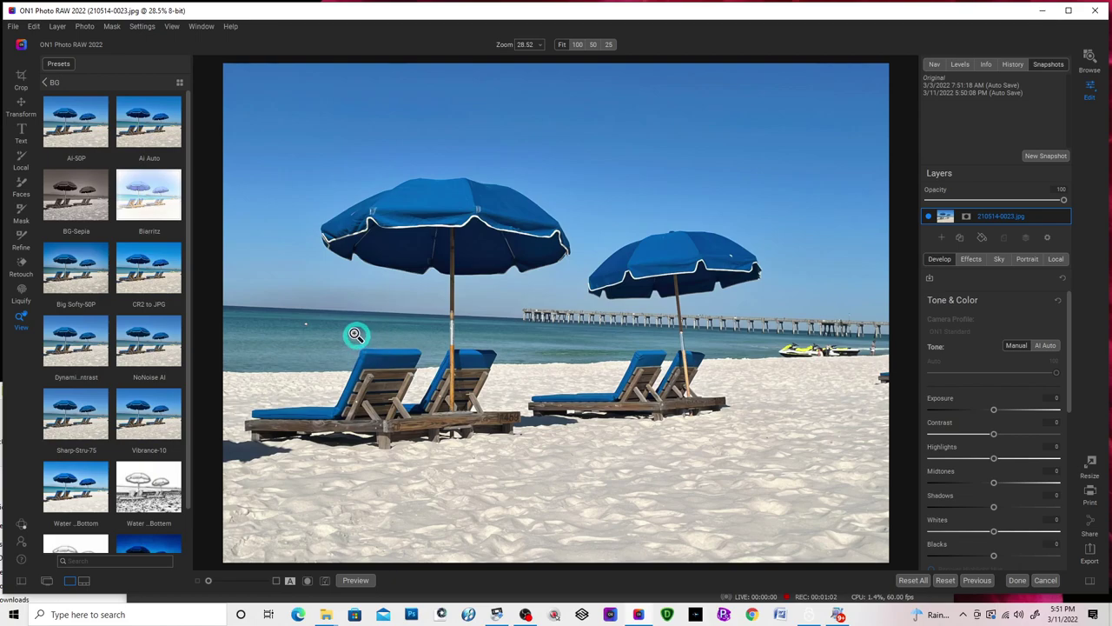
key("c")
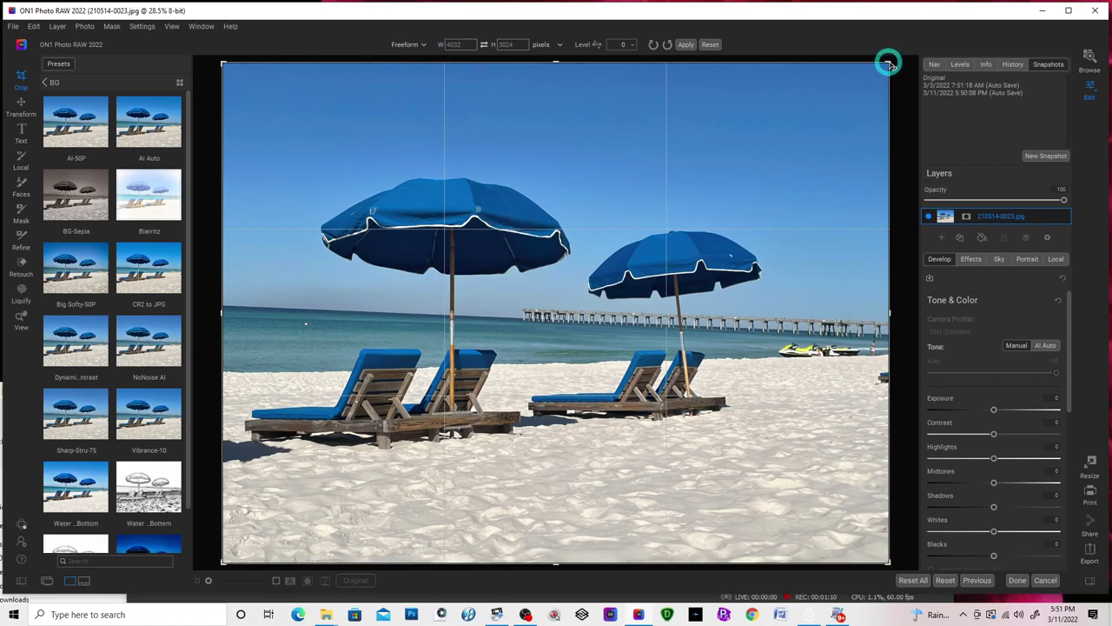
- Set the crop aspect ratio to Original Ratio, leaving the height unchanged
left_click(401, 45)
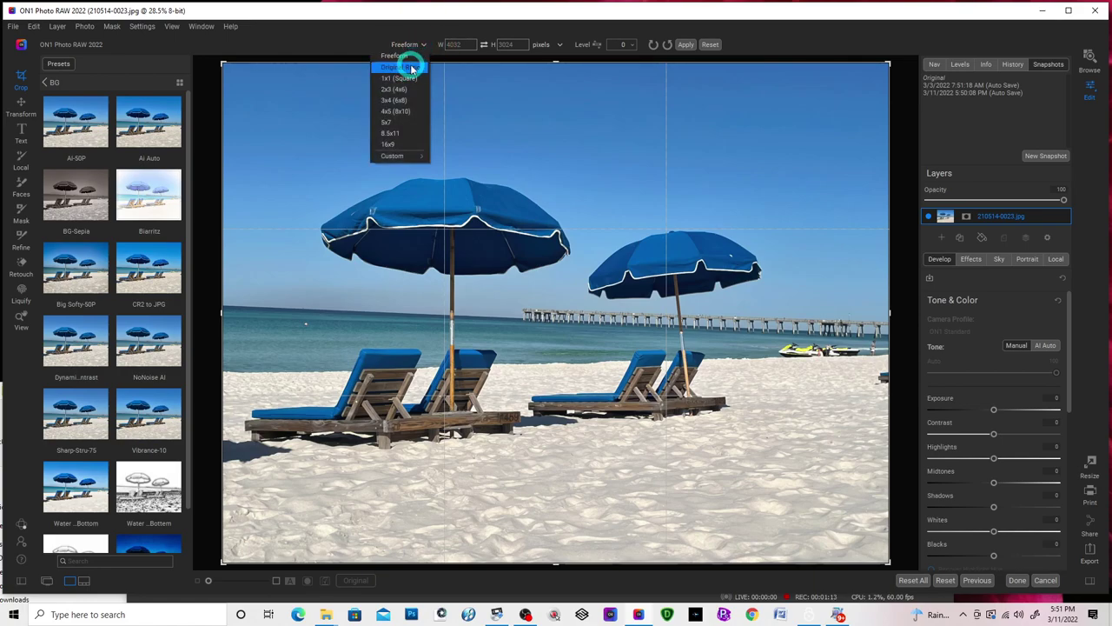
left_click(411, 68)
left_click(430, 45)
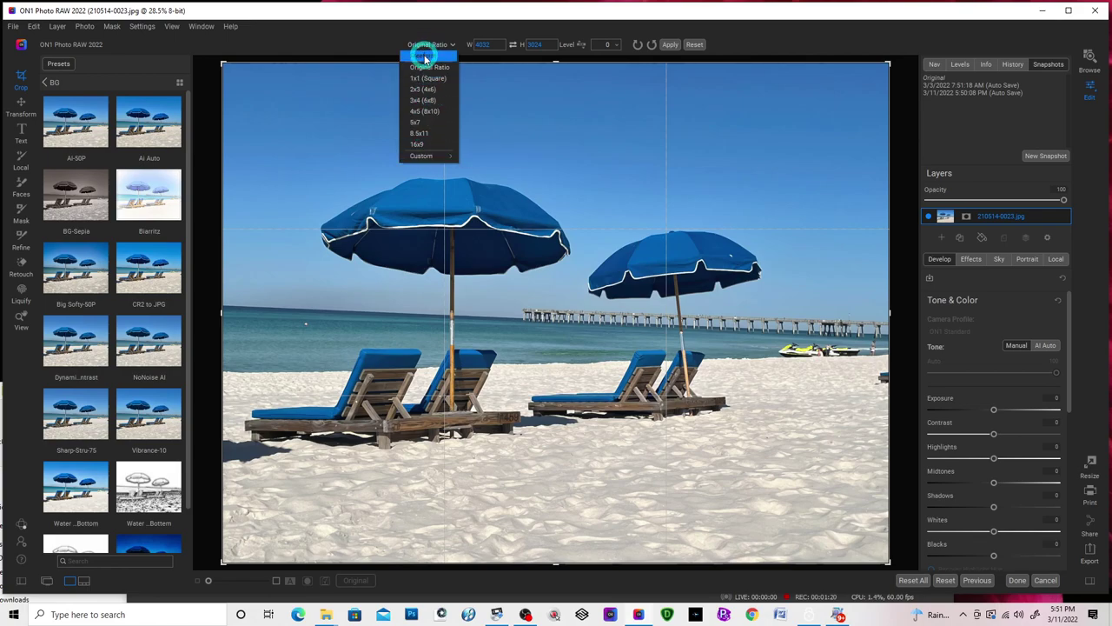
left_click(430, 46)
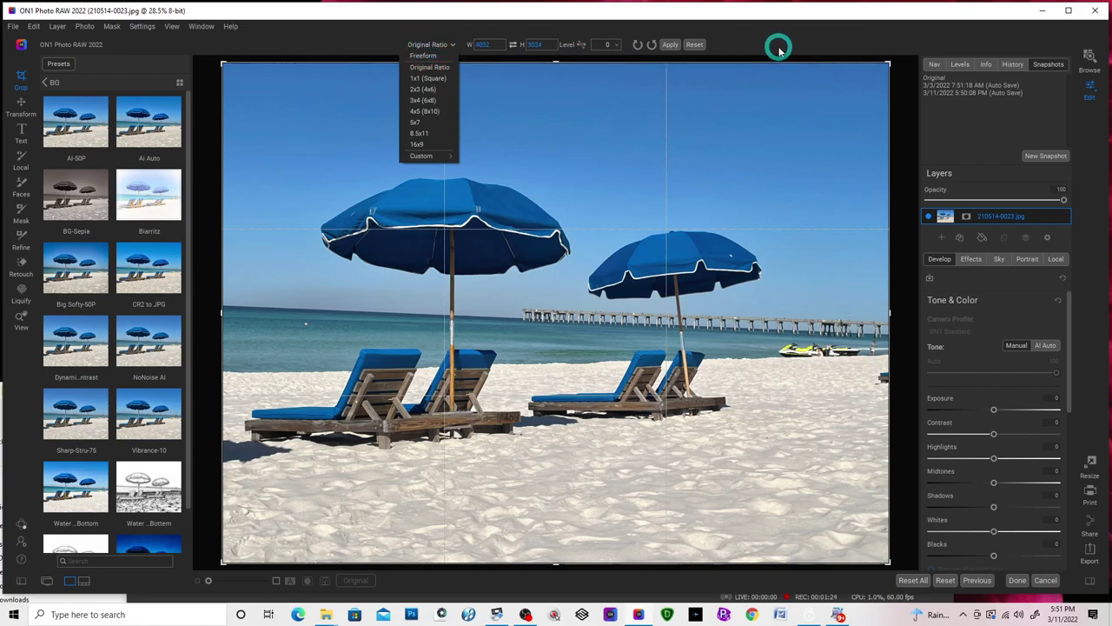
left_click(900, 51)
left_click(535, 45)
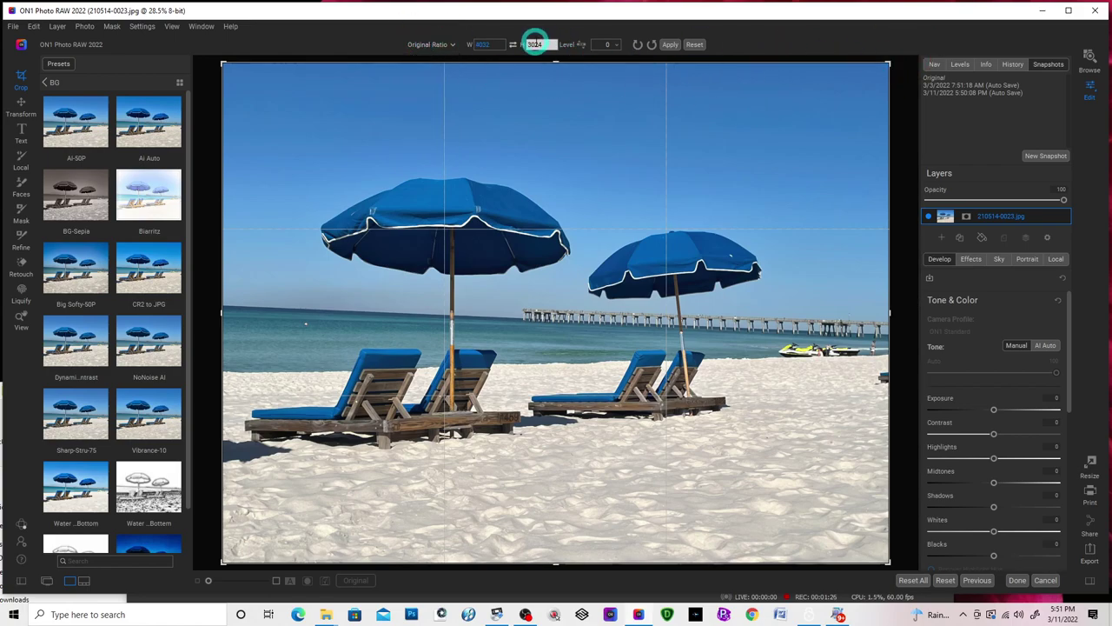
left_click(568, 45)
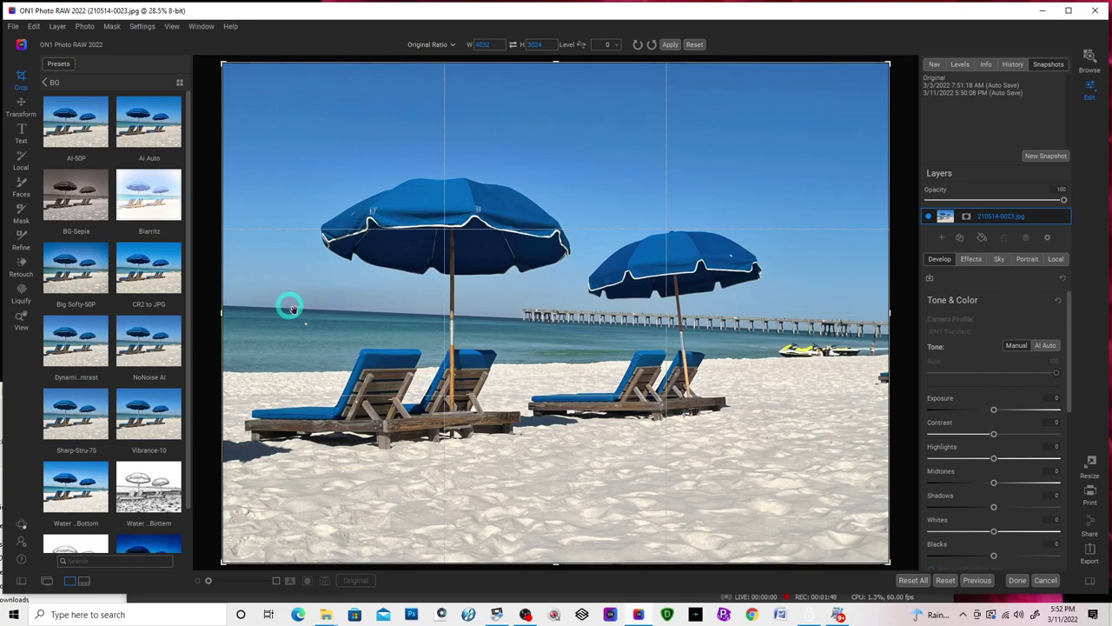
- Level the horizon with the Level tool (-2.34) and apply the crop
left_click(300, 306)
left_click_drag(280, 309, 519, 319)
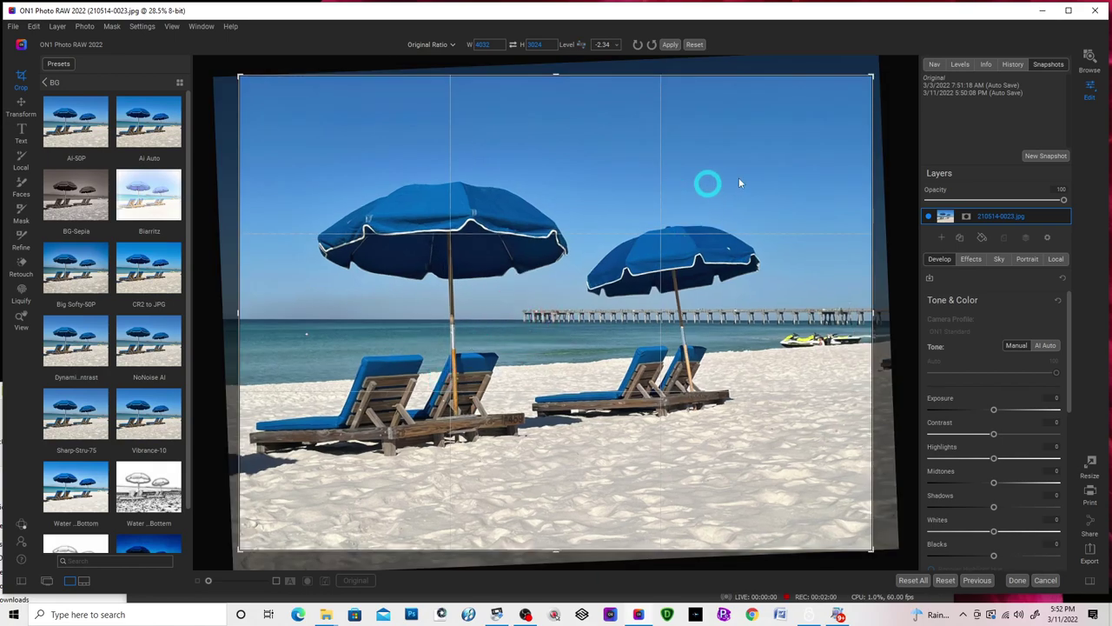
left_click(671, 46)
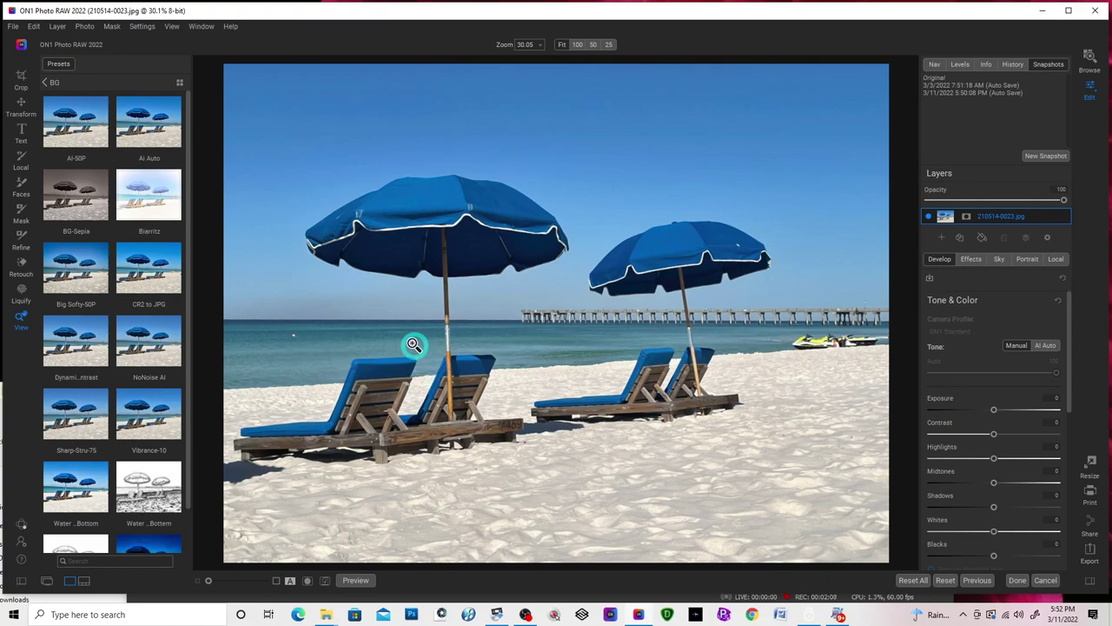
- Erase the water speck using Retouch Perfect Eraser at brush size 40
left_click(22, 262)
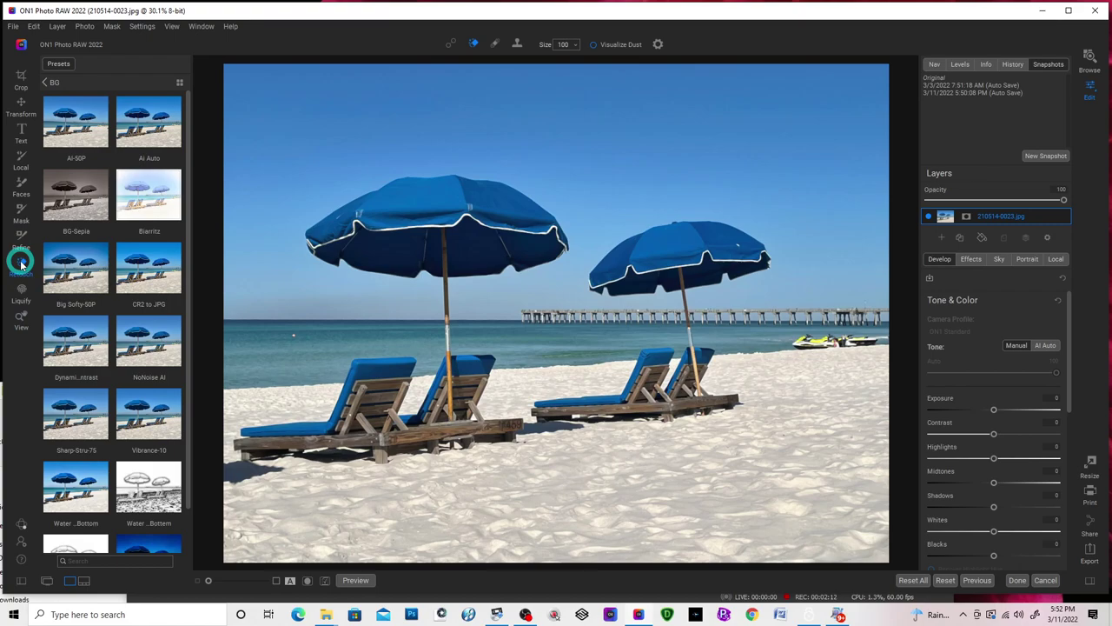
left_click(476, 44)
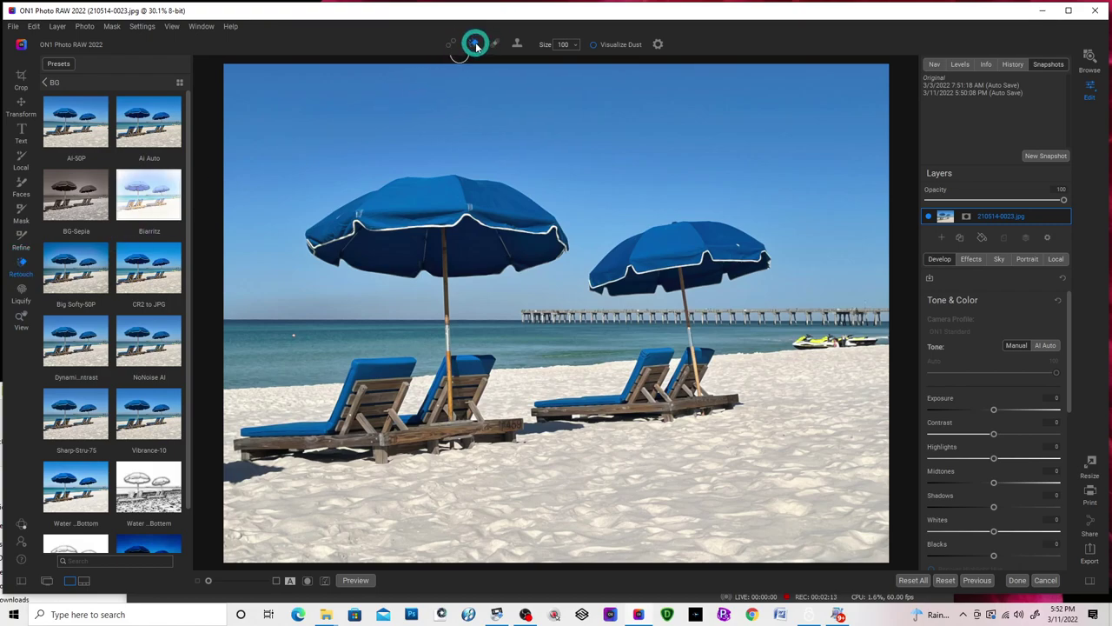
left_click(475, 45)
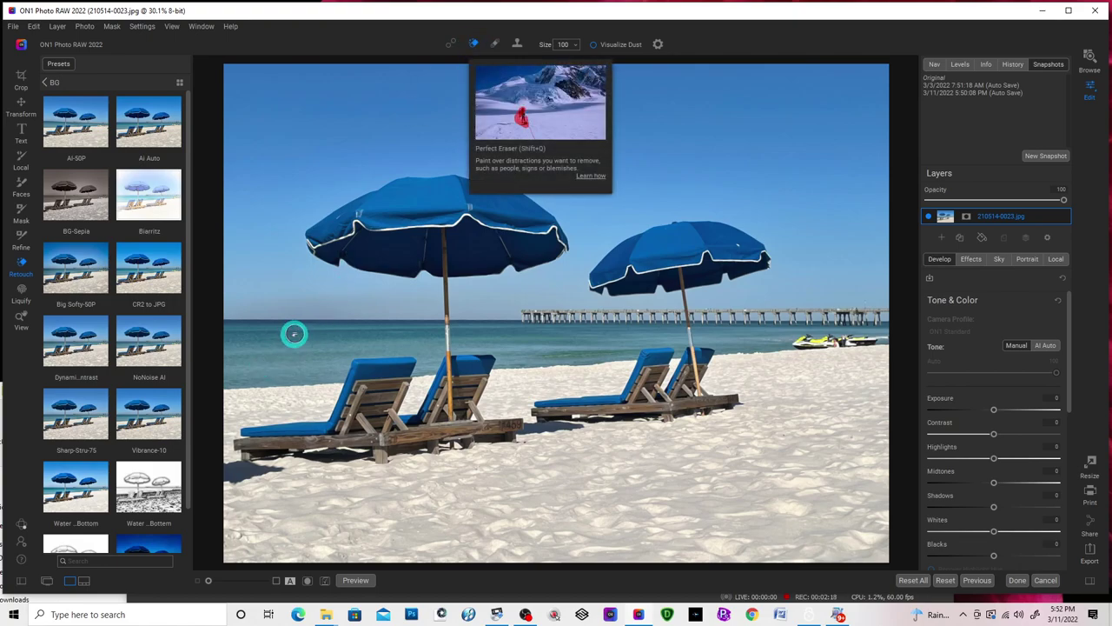
key("bracketleft")
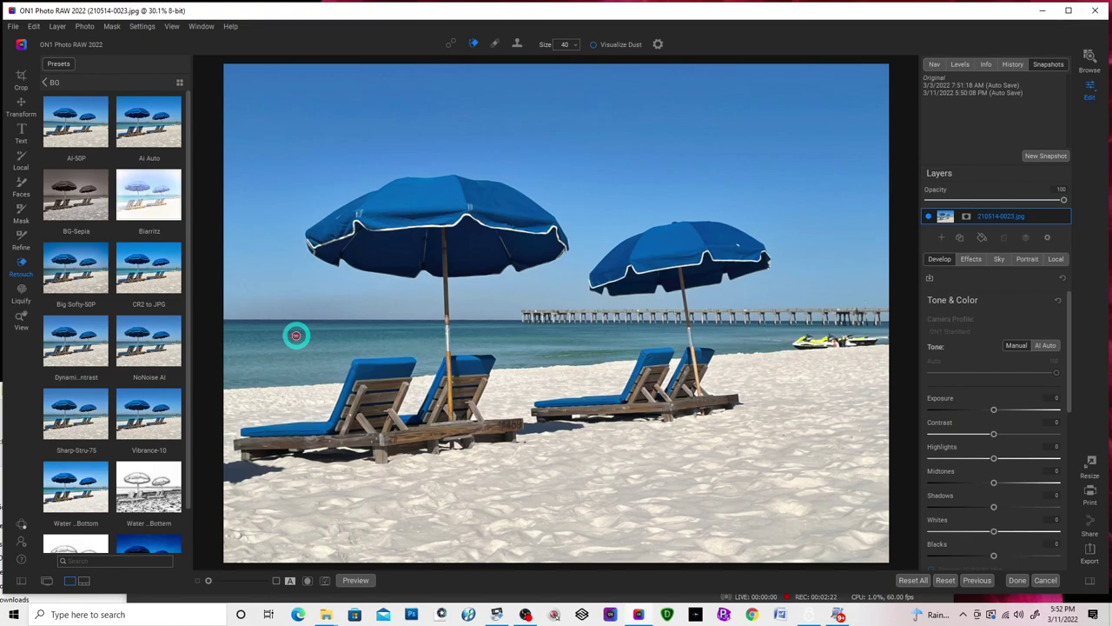
left_click(294, 336)
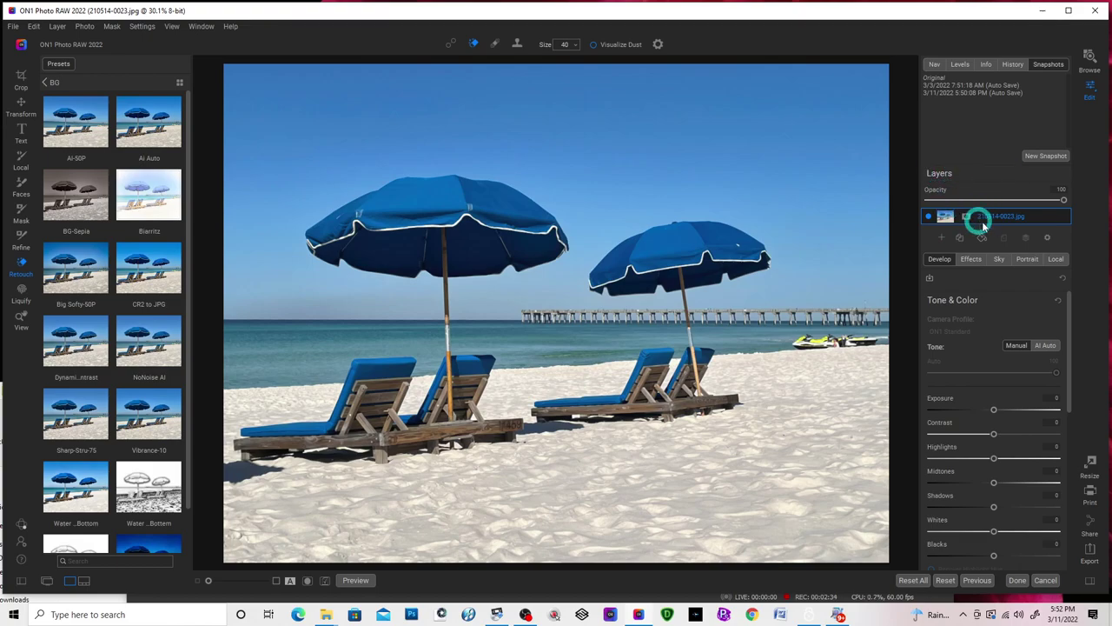
- Create '210514-0023.jpg copy 1' above the original layer, confirming Add Layer
left_click(929, 217)
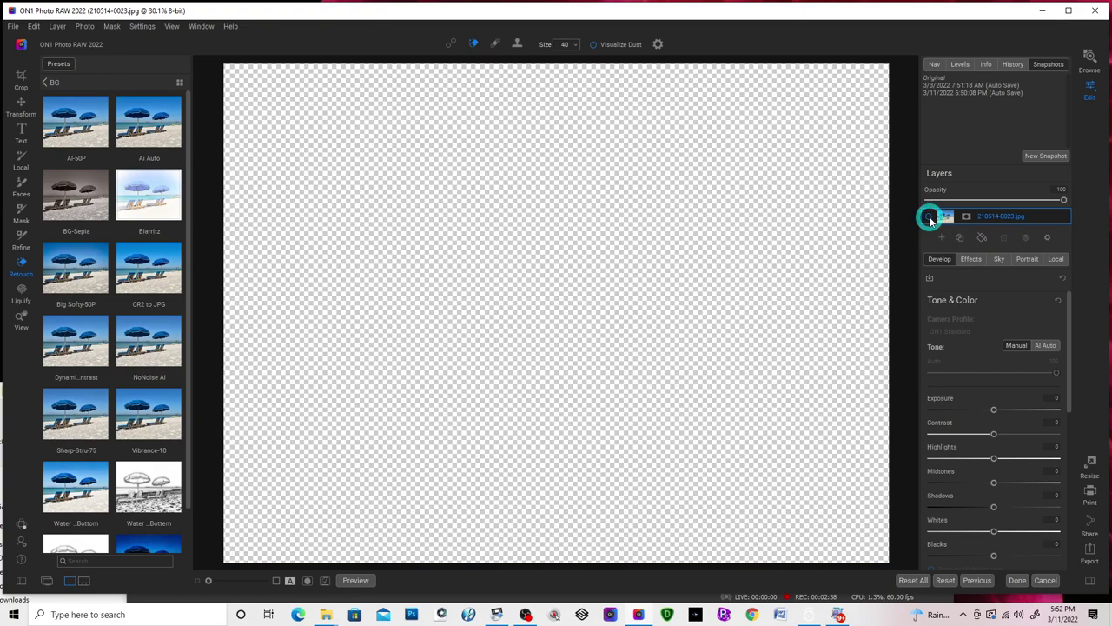
left_click(930, 217)
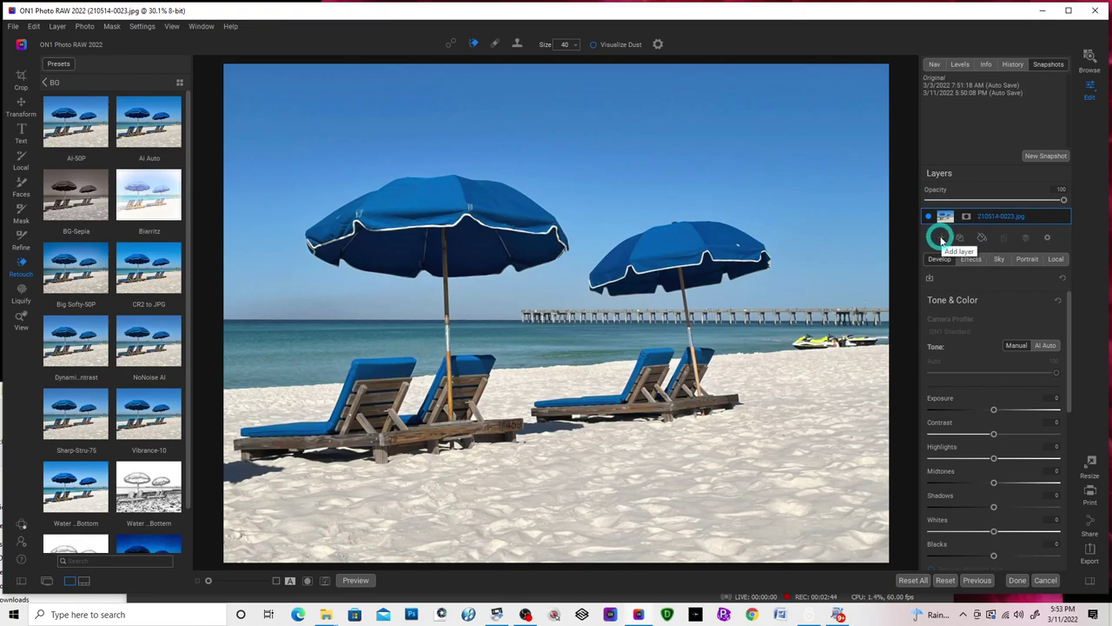
left_click(942, 239)
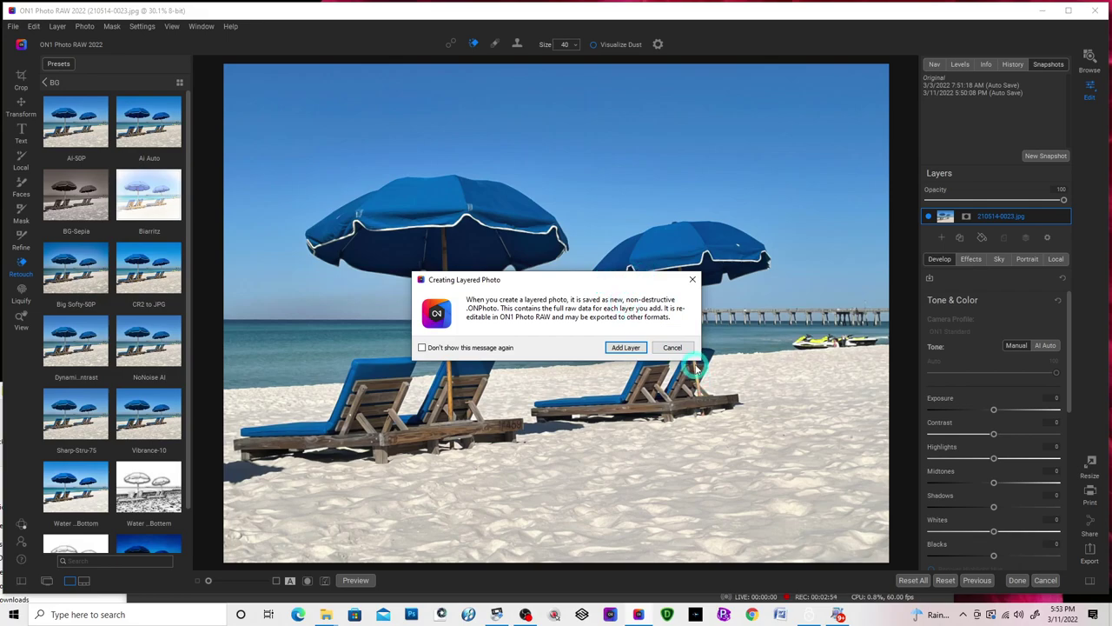
left_click(673, 348)
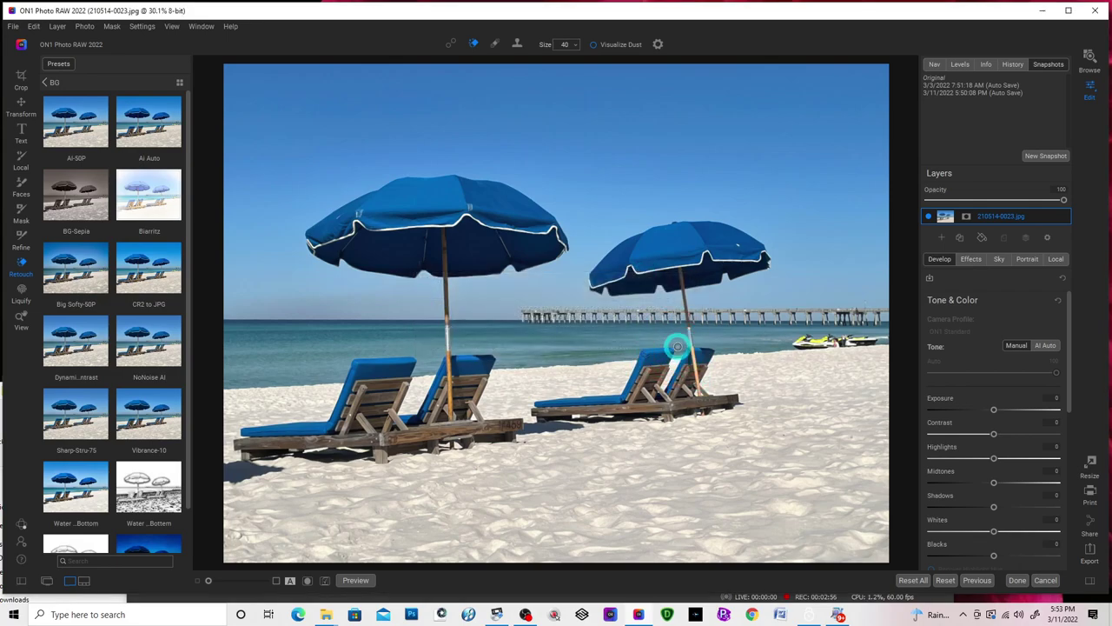
left_click(960, 239)
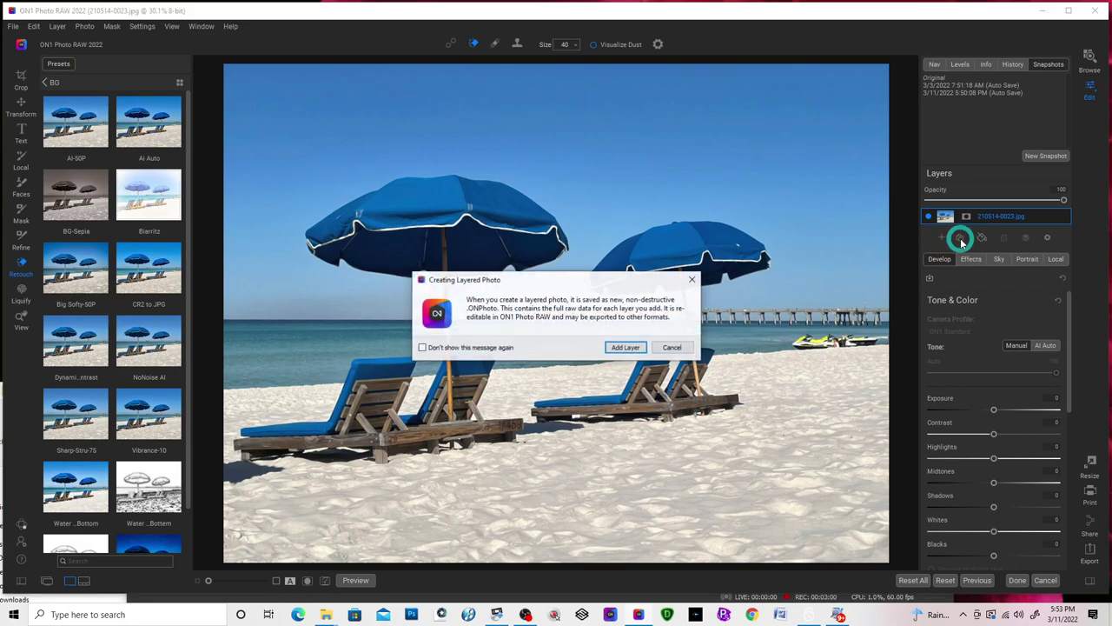
left_click(627, 350)
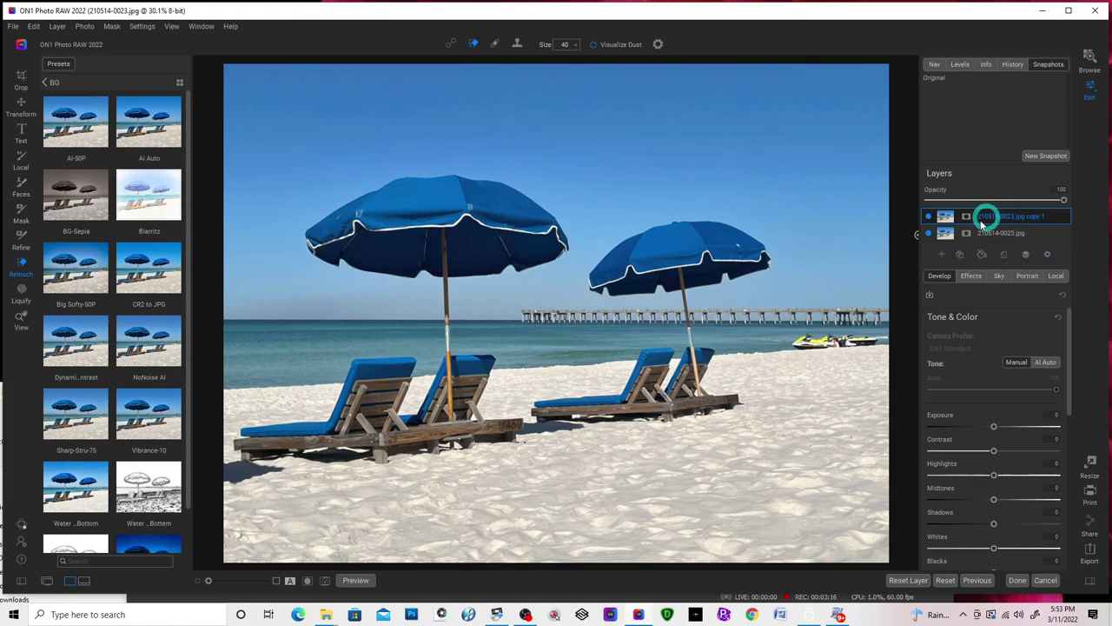
left_click_drag(979, 221, 956, 231)
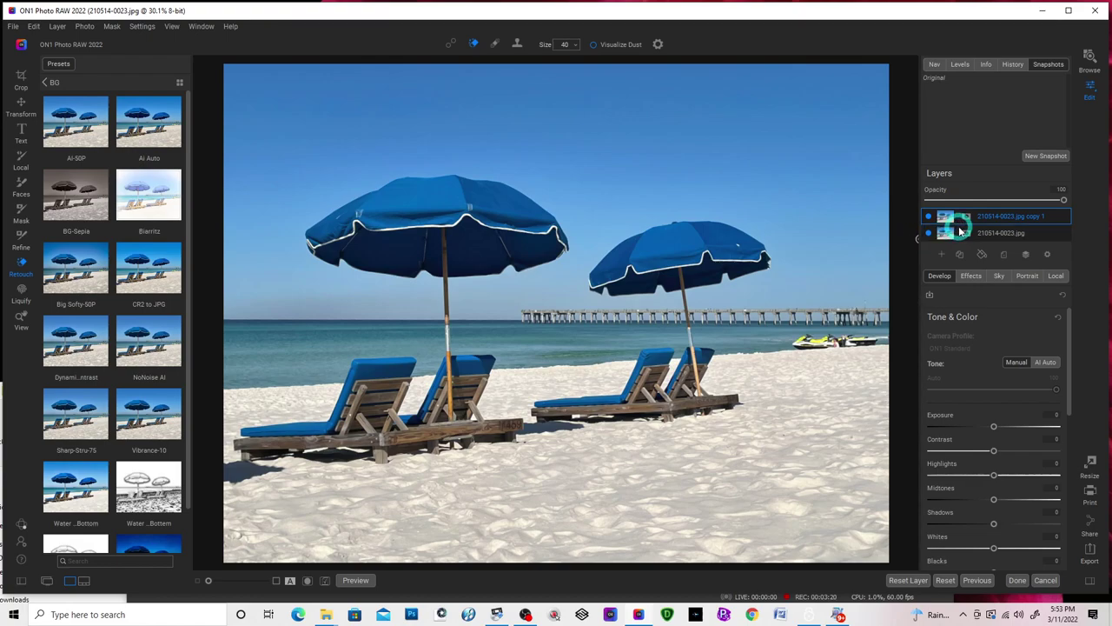
- Add a Surface Blur filter to the copy layer with Amount 13 and Threshold 10
left_click(974, 278)
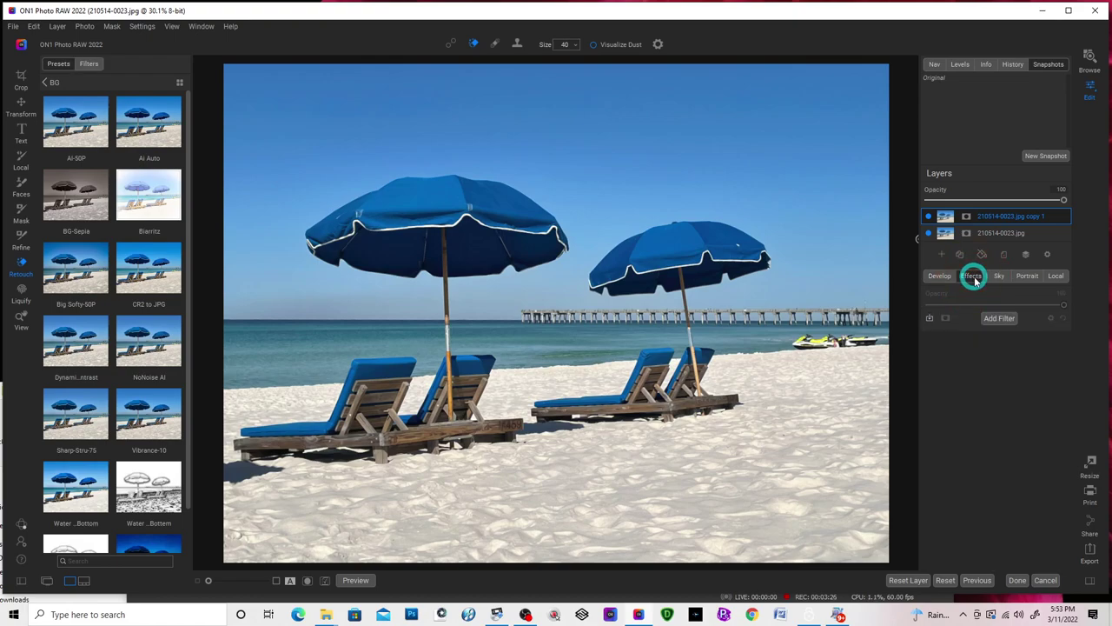
left_click(999, 320)
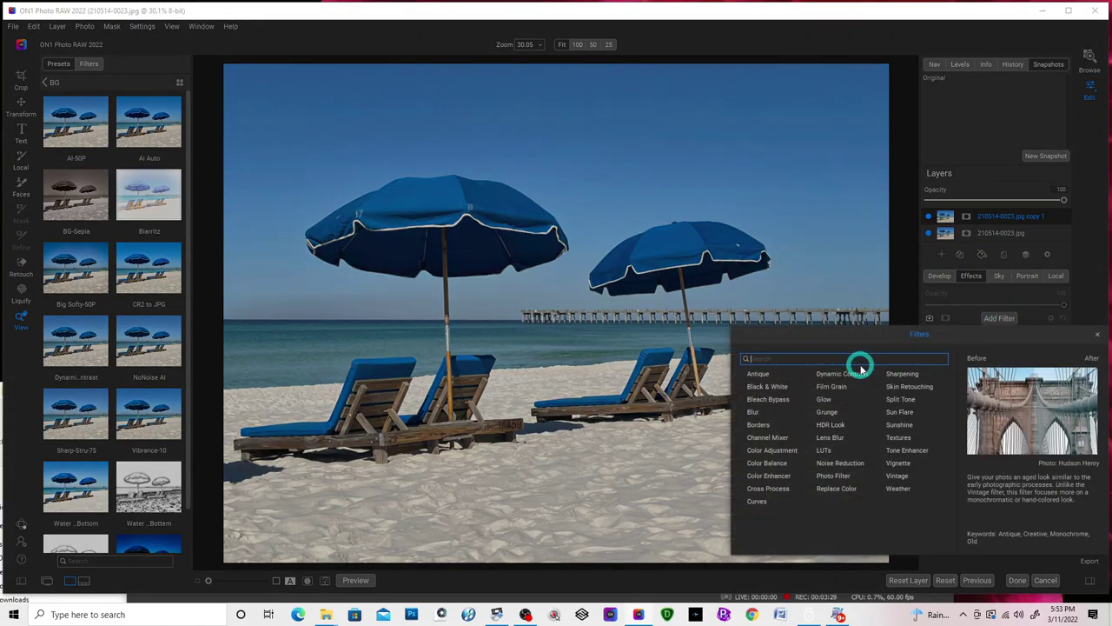
left_click(753, 411)
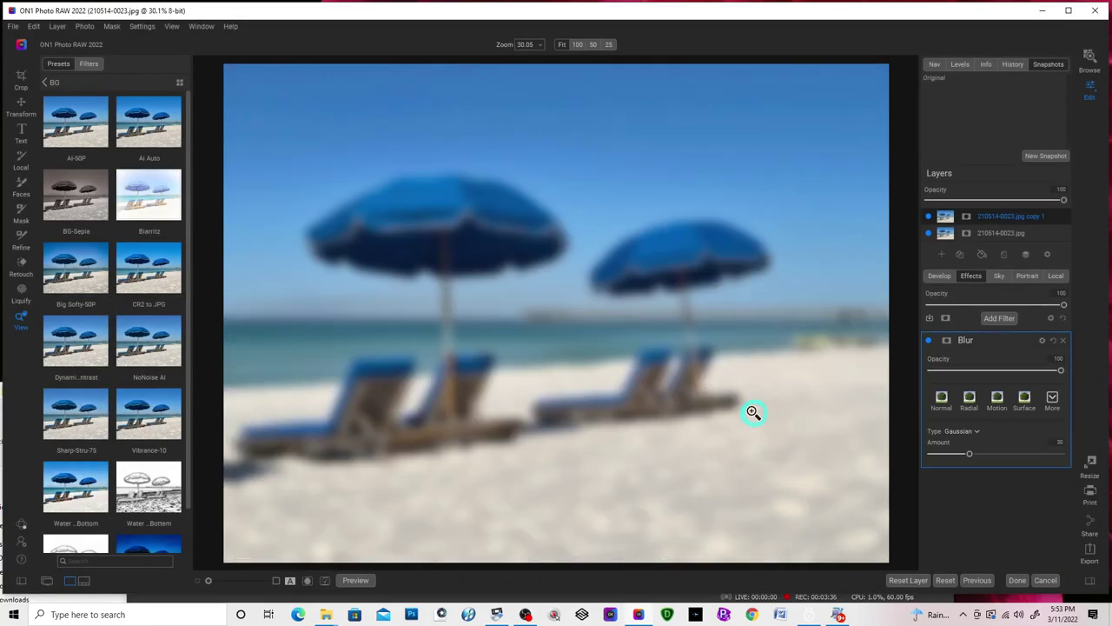
left_click(1025, 399)
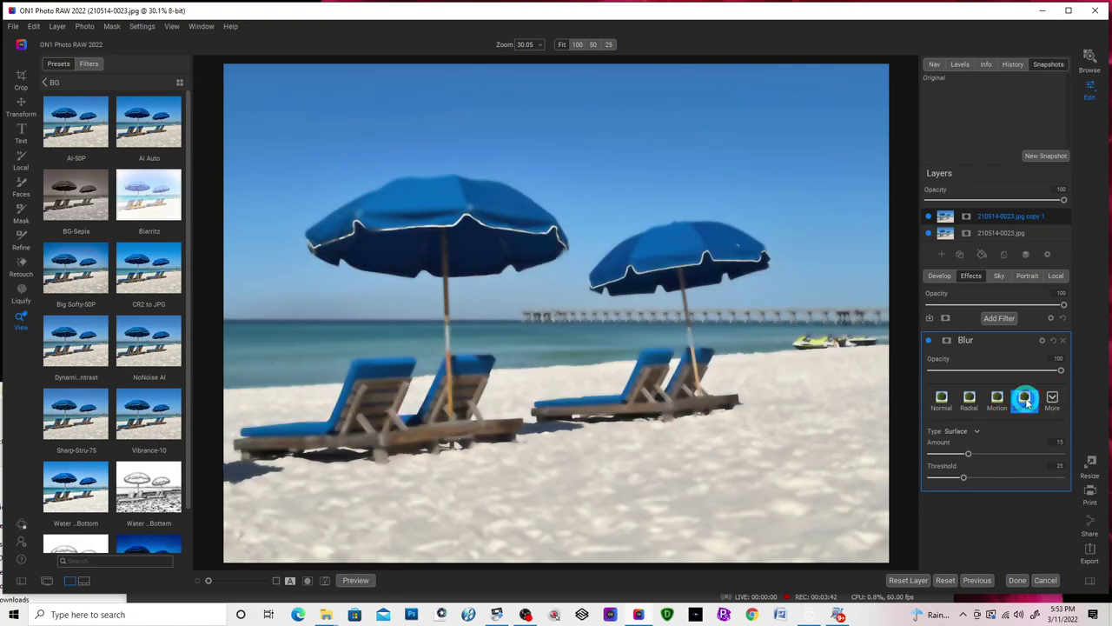
left_click(964, 478)
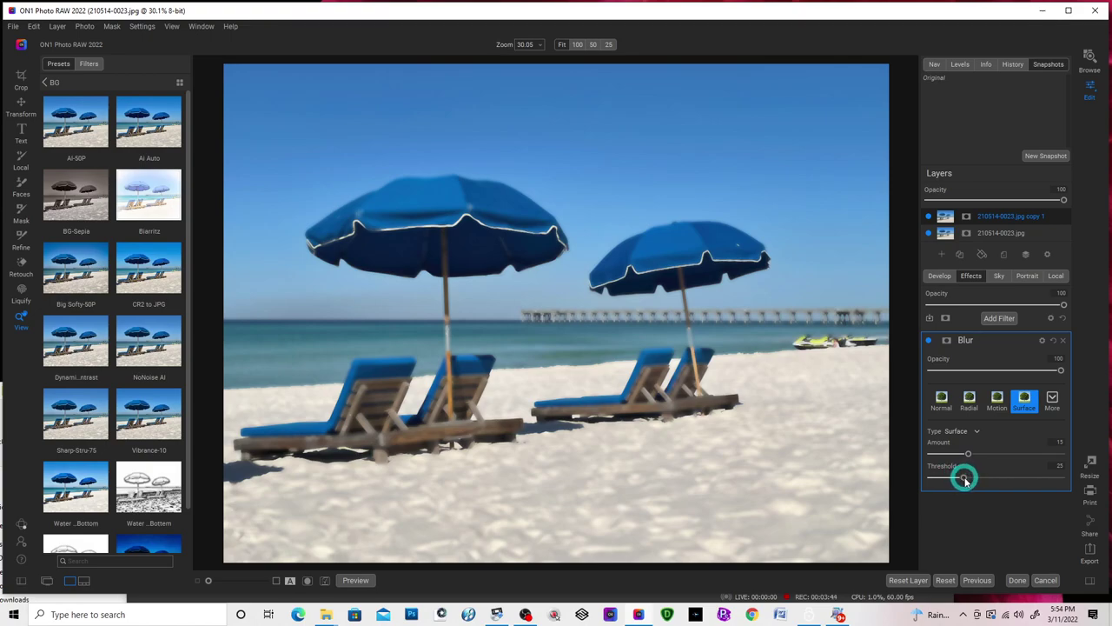
mouse_move(964, 478)
left_mouse_down()
mouse_move(1023, 476)
mouse_move(944, 475)
mouse_move(953, 486)
left_mouse_up()
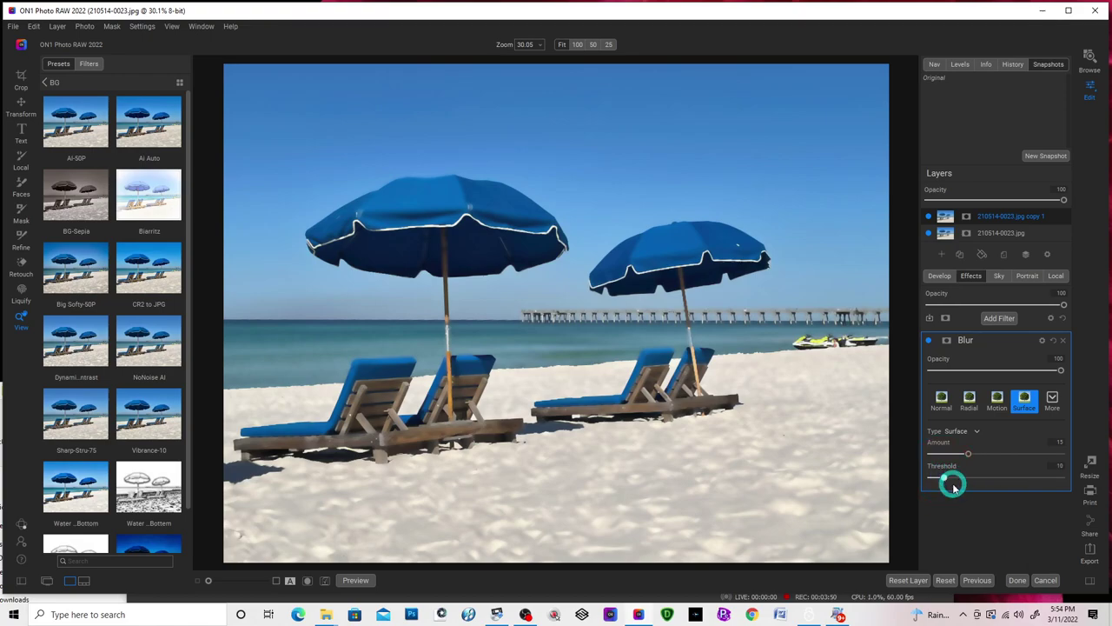
left_click(998, 318)
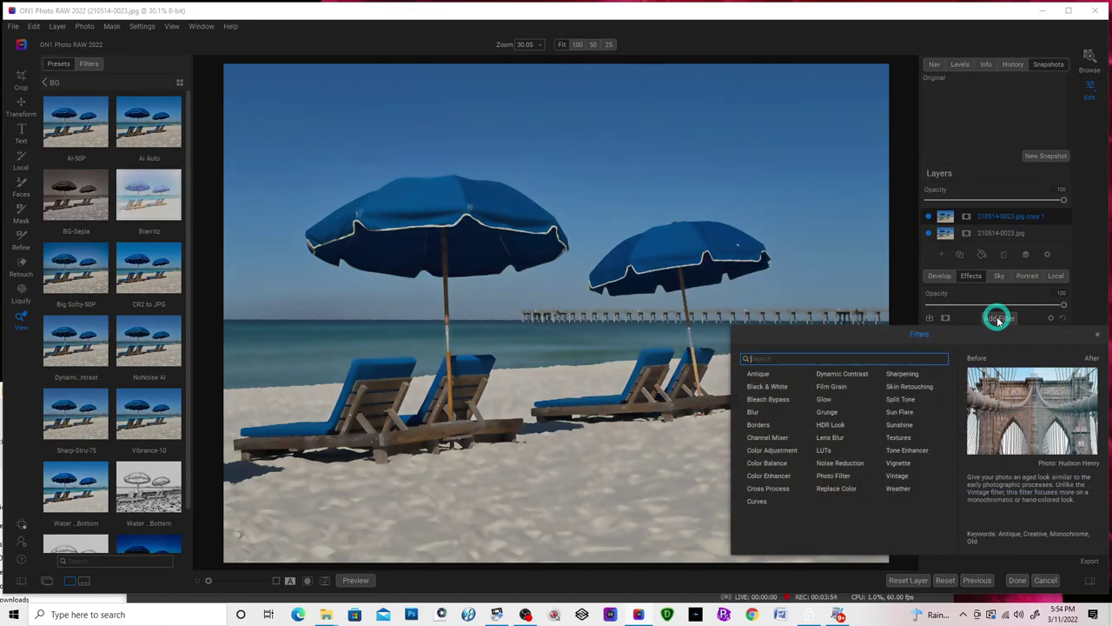
- Add a Darker Glow (Amount 50, Overlay Strong) and place it below the Blur
left_click(823, 401)
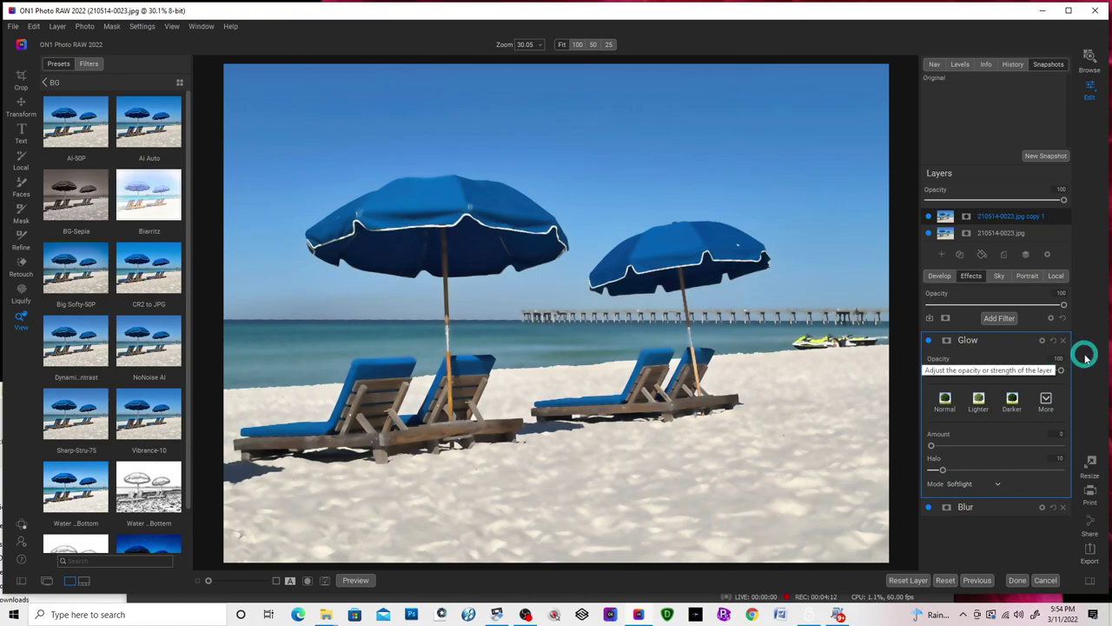
left_click(1012, 400)
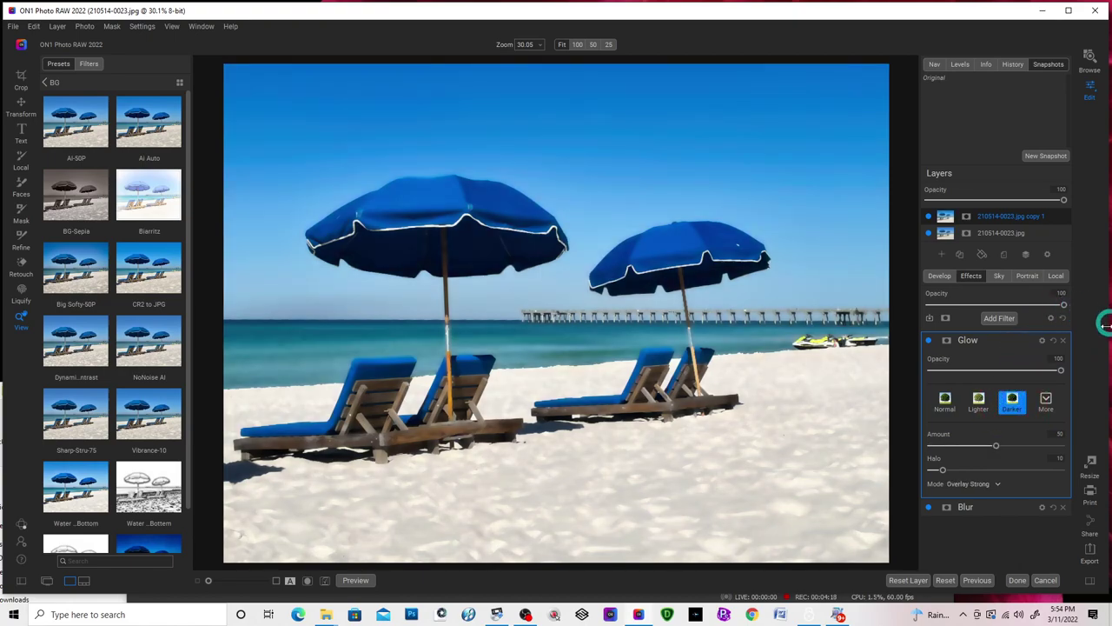
left_click(969, 341)
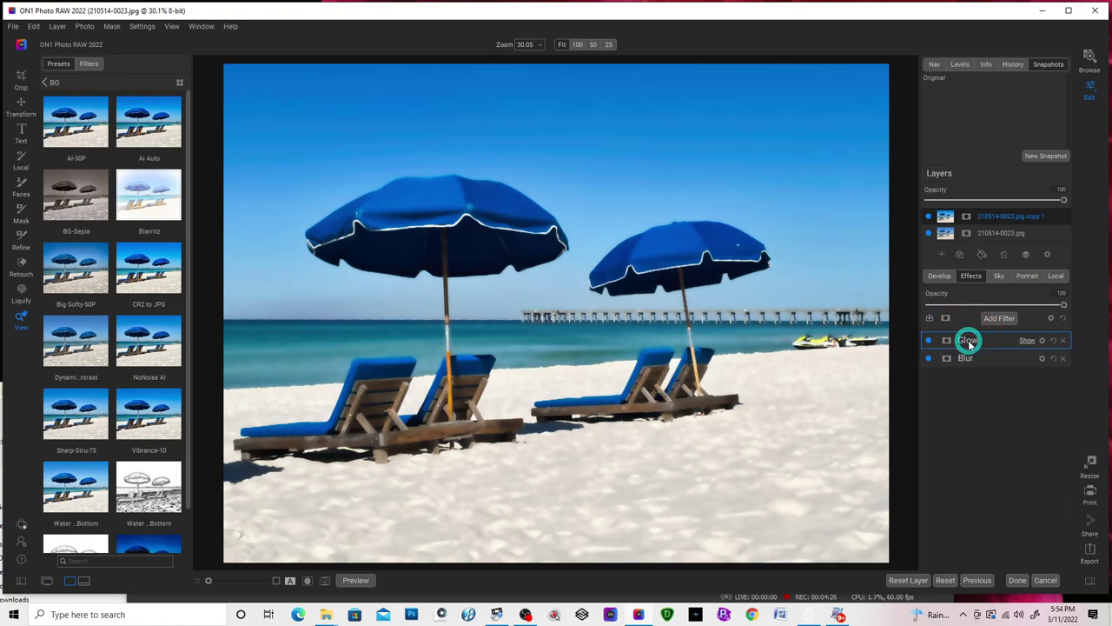
left_click_drag(969, 341, 956, 368)
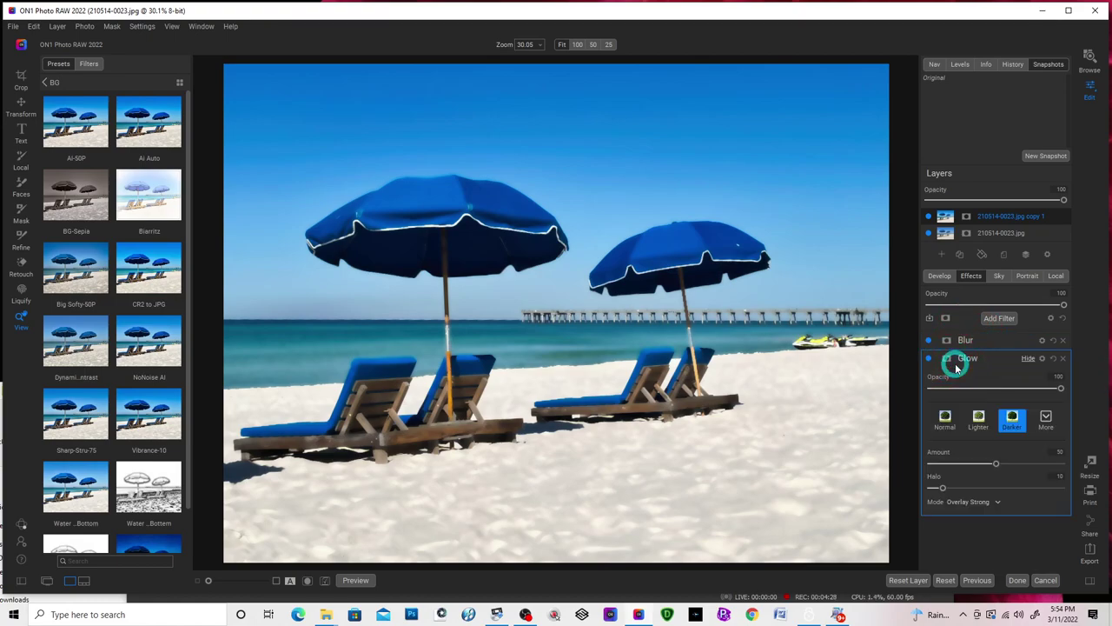
left_click(997, 319)
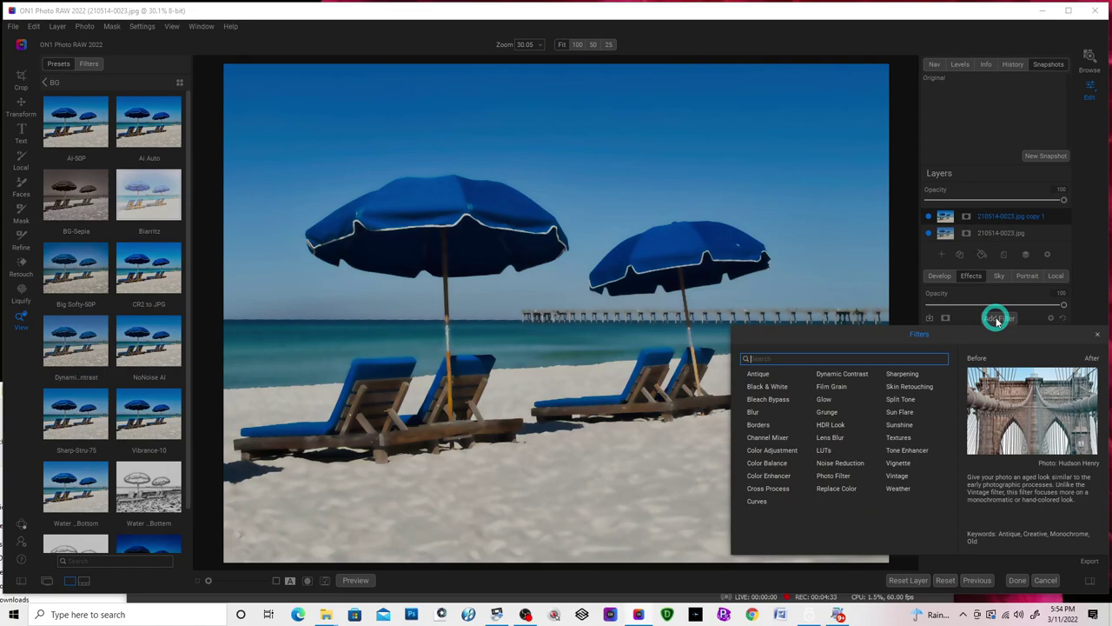
- Add a Textures filter to the copy layer with the Paper category
left_click(898, 441)
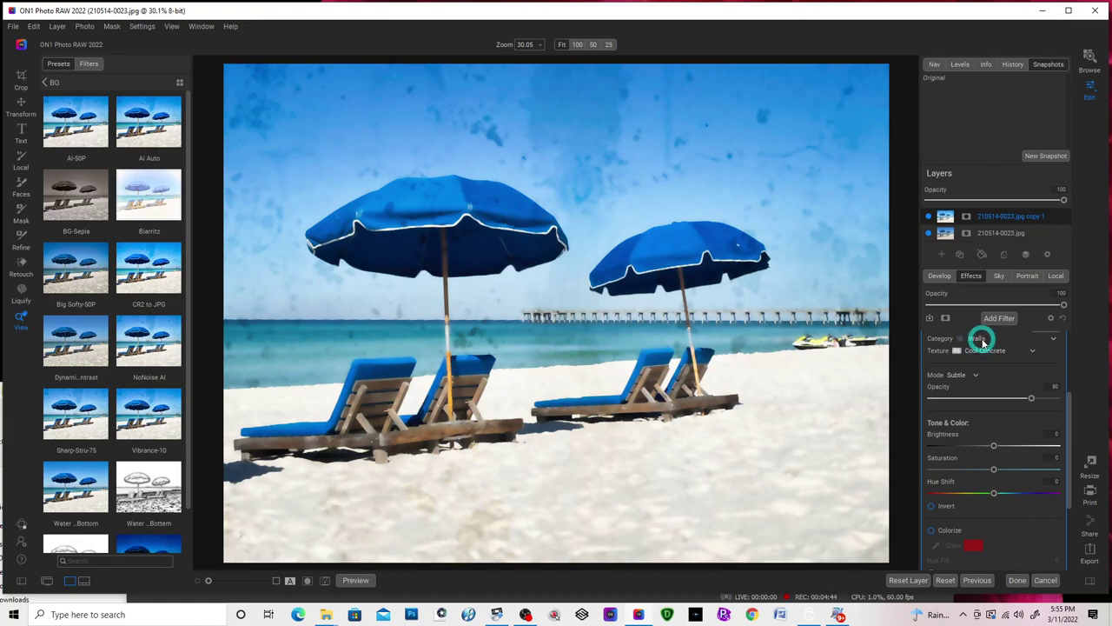
left_click(980, 339)
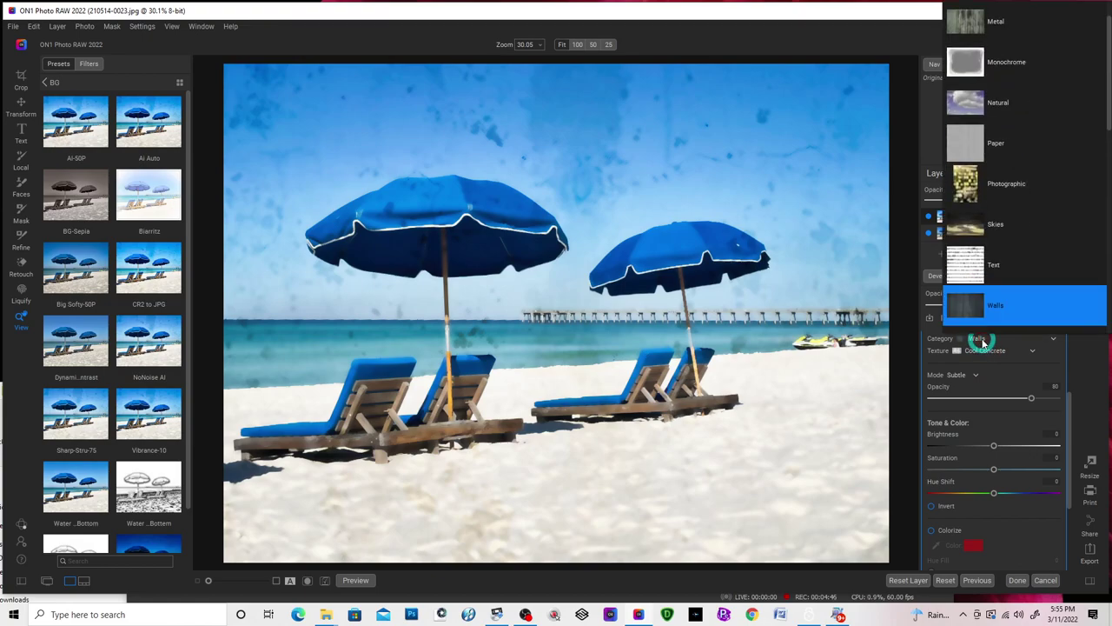
scroll(969, 200, "down", 1)
scroll(969, 157, "up", 2)
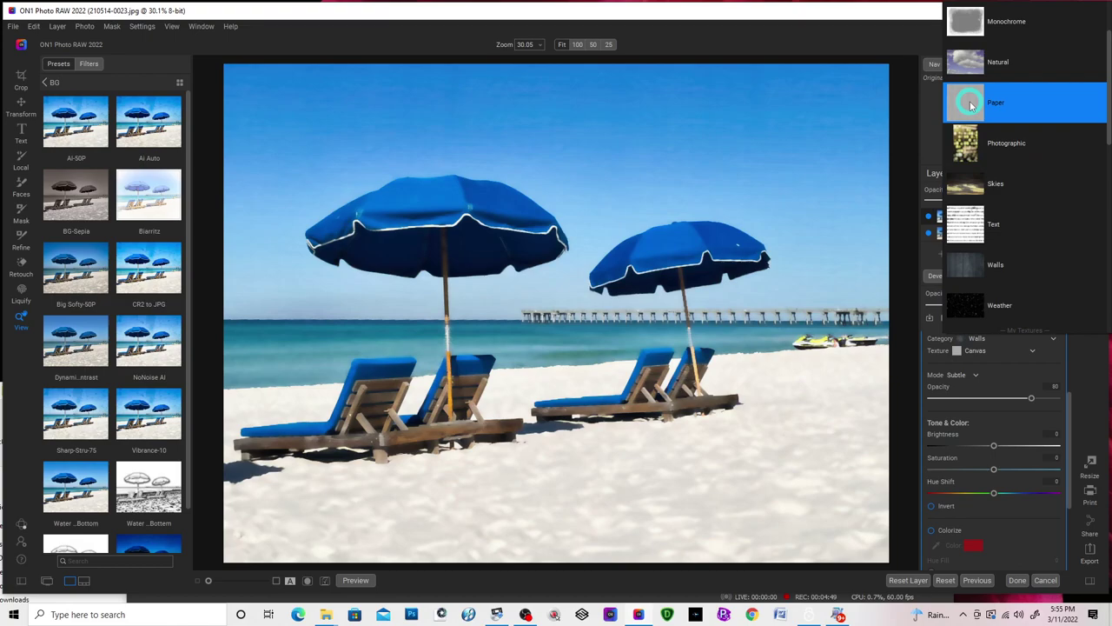
left_click(971, 105)
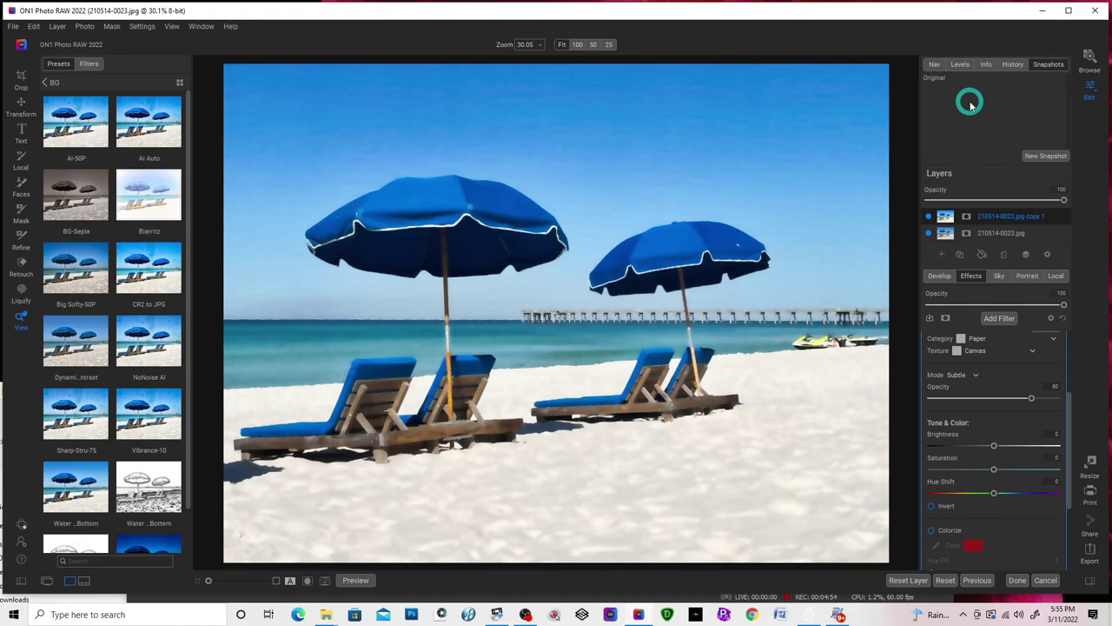
left_click(981, 235)
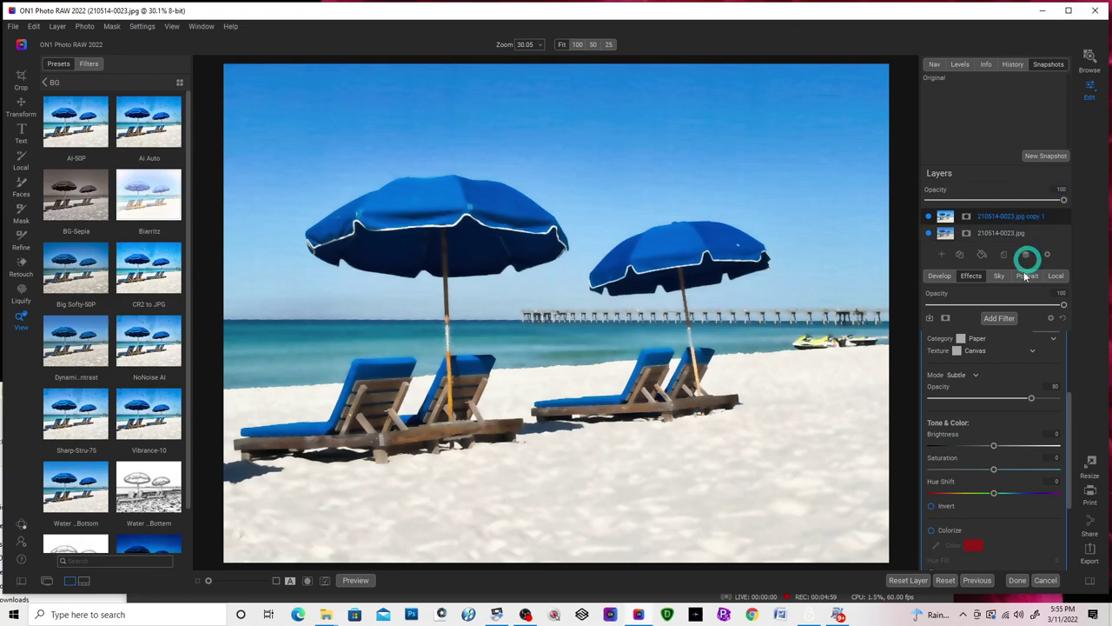
- Choose Rice Paper Dark as the paper texture (Subtle, Opacity 80)
left_click(984, 353)
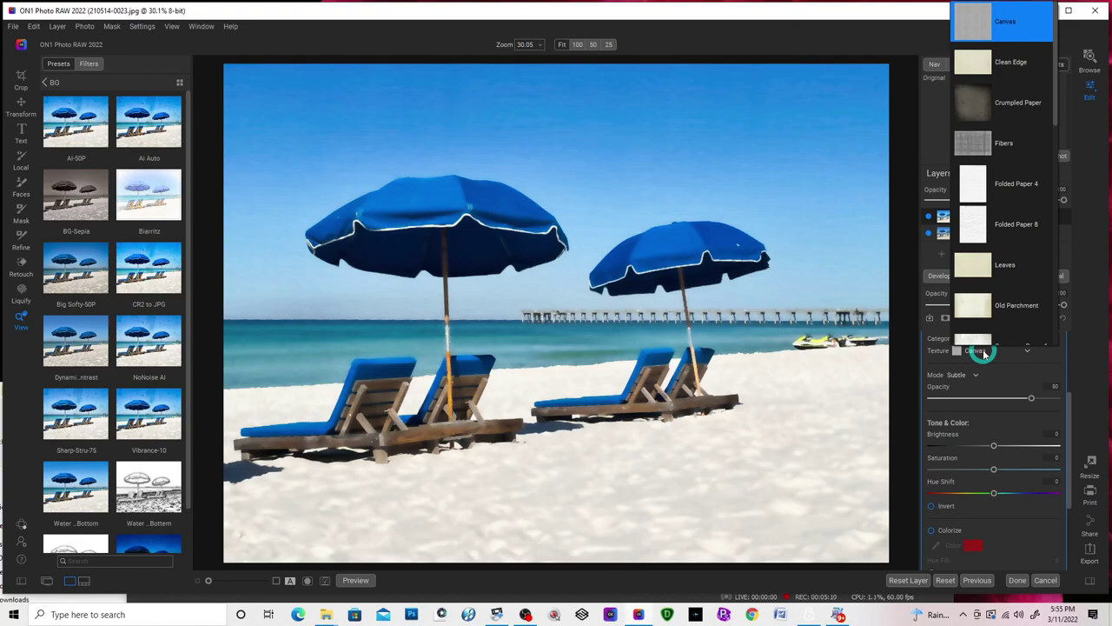
scroll(985, 296, "down", 5)
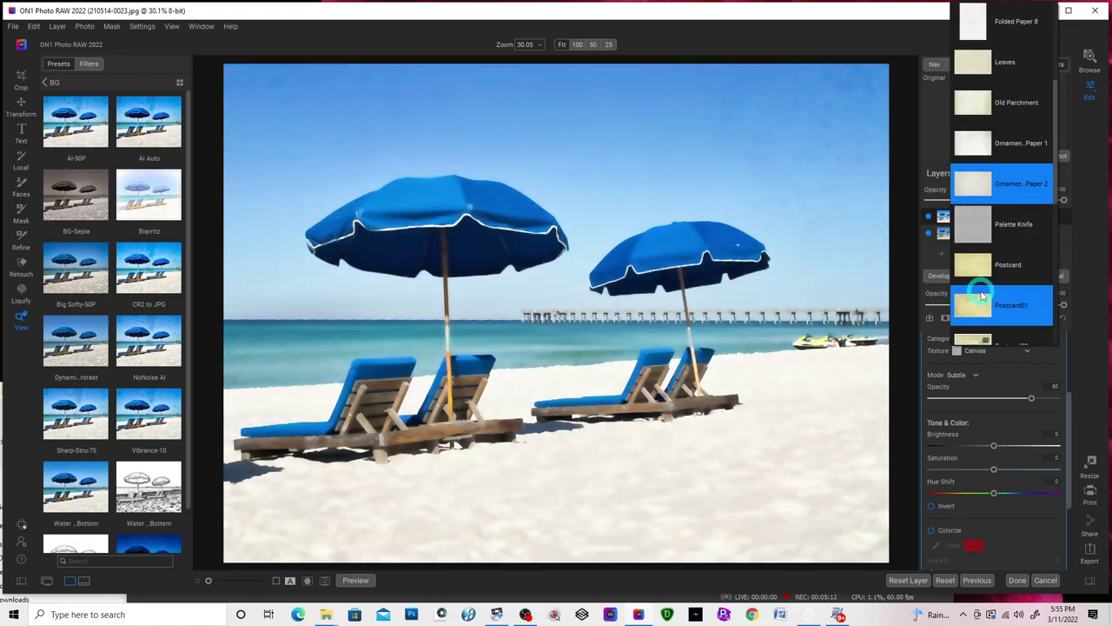
scroll(987, 227, "up", 5)
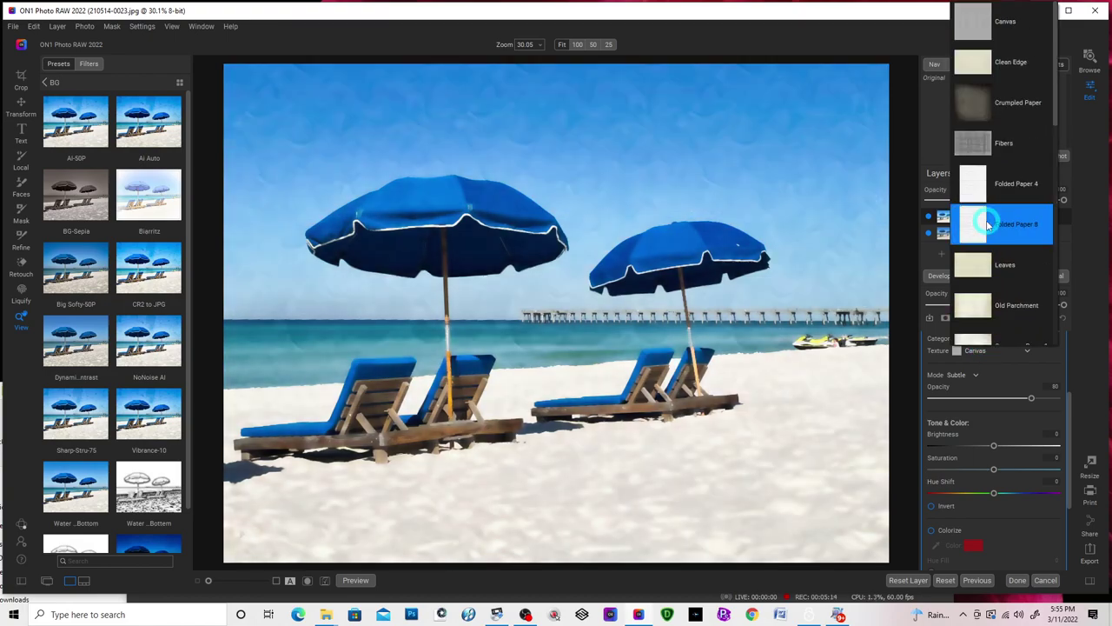
scroll(987, 224, "down", 6)
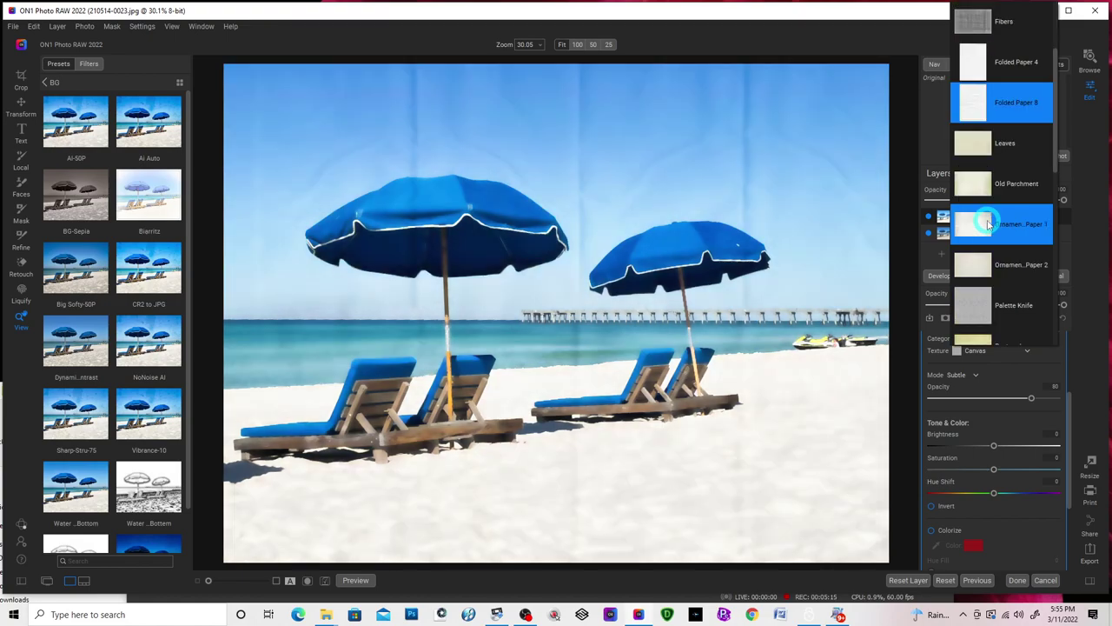
scroll(988, 225, "down", 3)
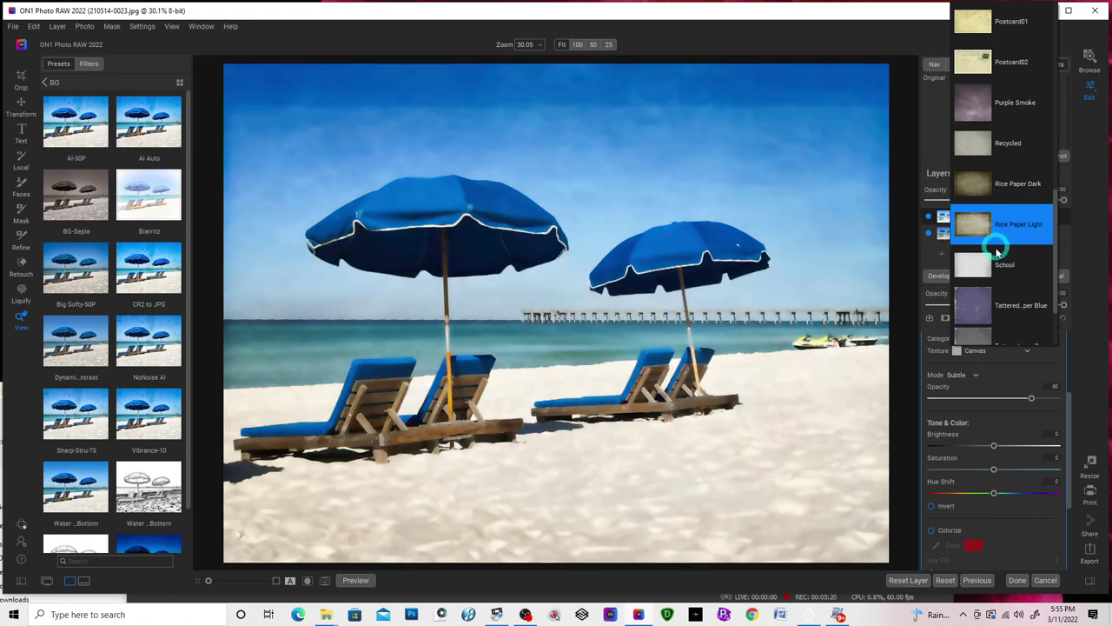
scroll(1025, 235, "down", 3)
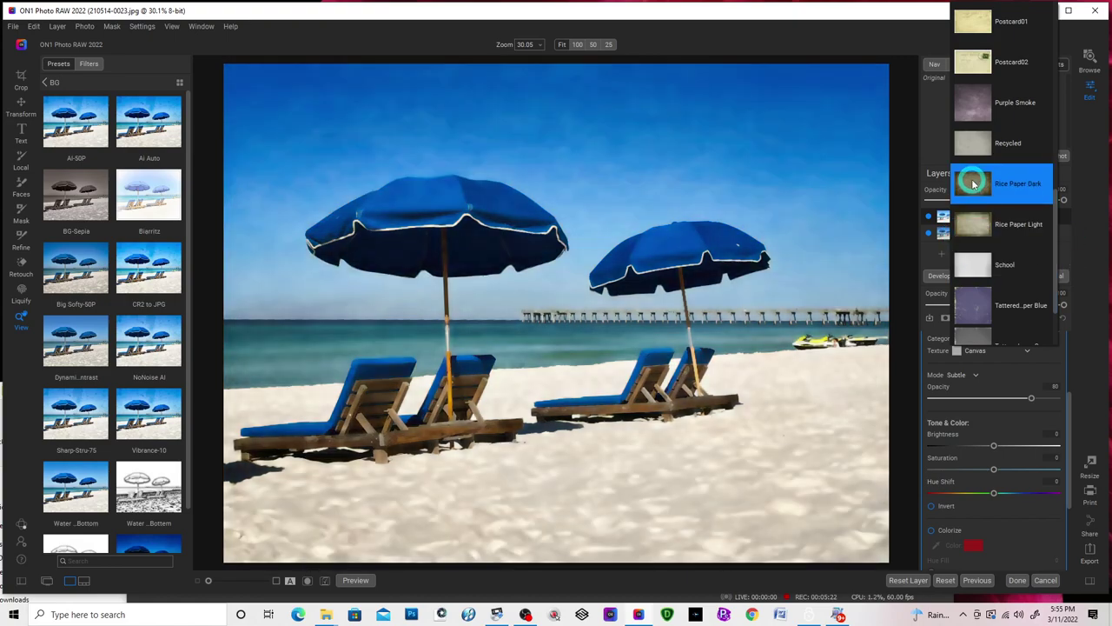
left_click(973, 184)
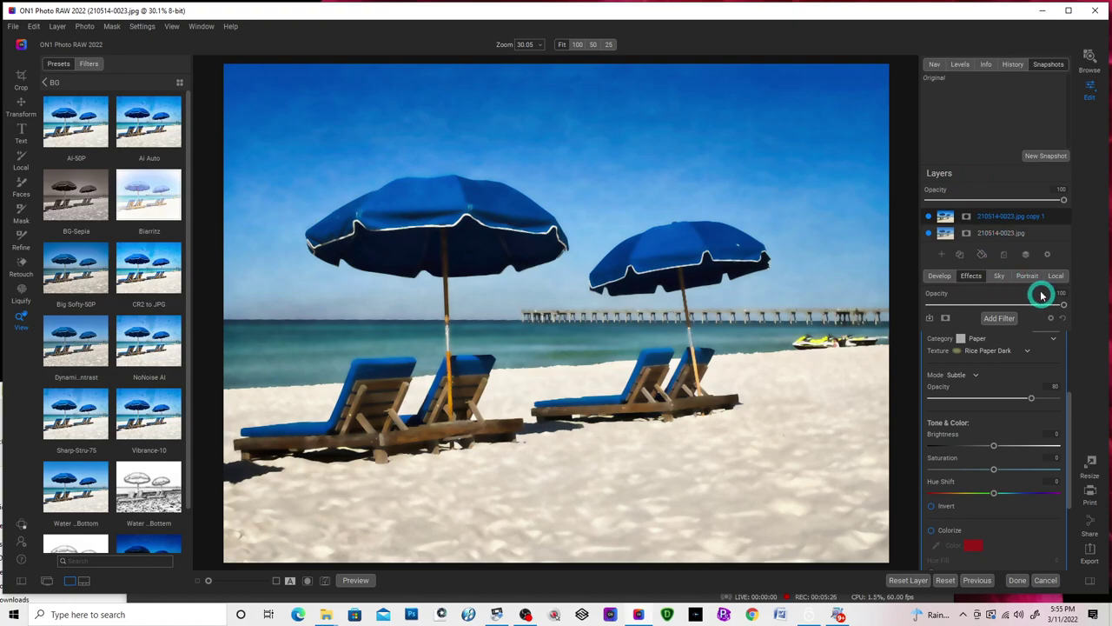
- Hide the textured copy layer and select the original photo layer beneath
left_click(944, 232)
left_click(929, 216)
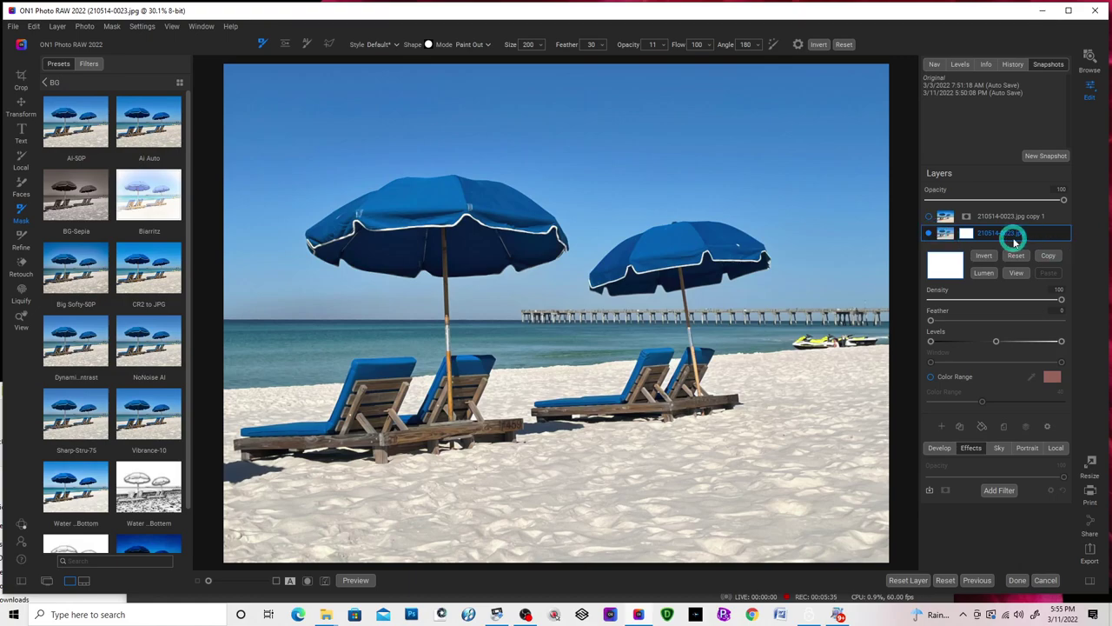
left_click(996, 233)
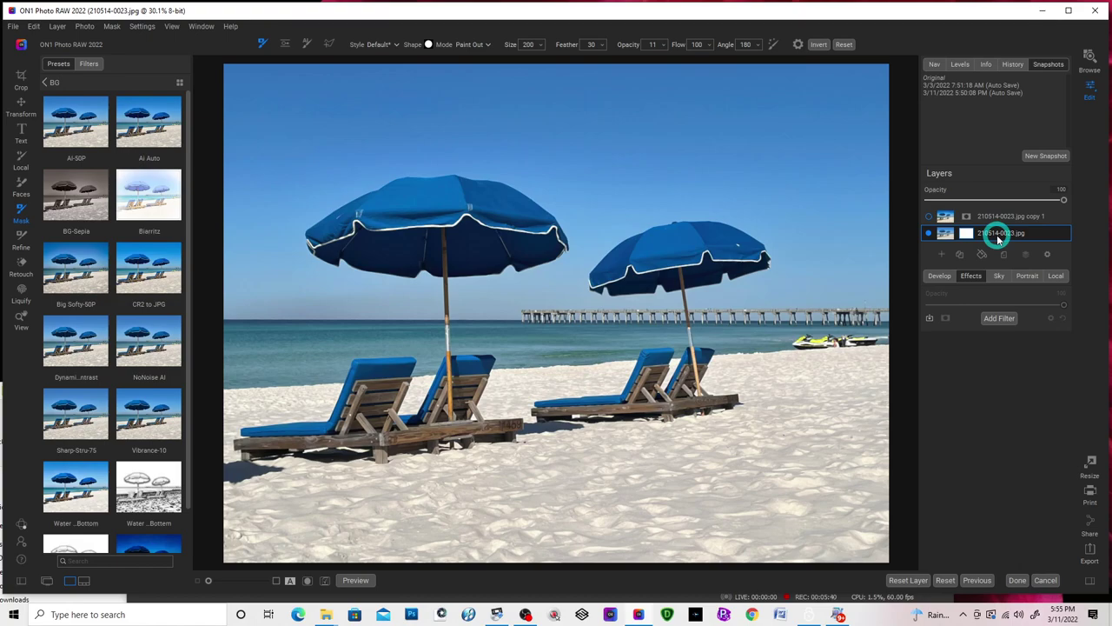
- Add a Blur to the original layer blended in Difference mode
left_click(996, 319)
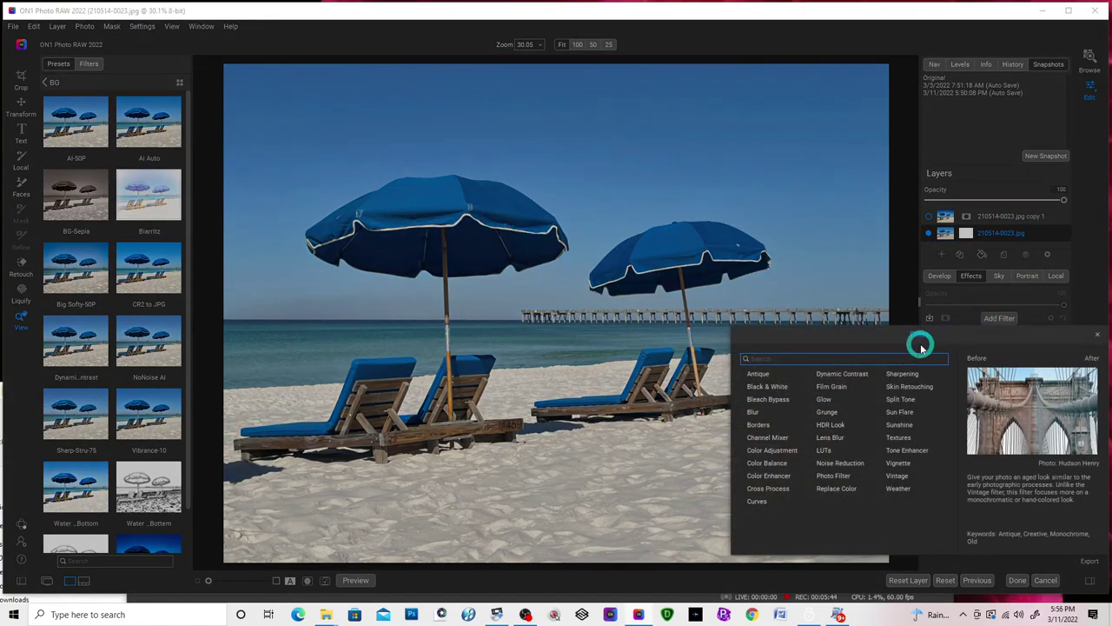
left_click(753, 413)
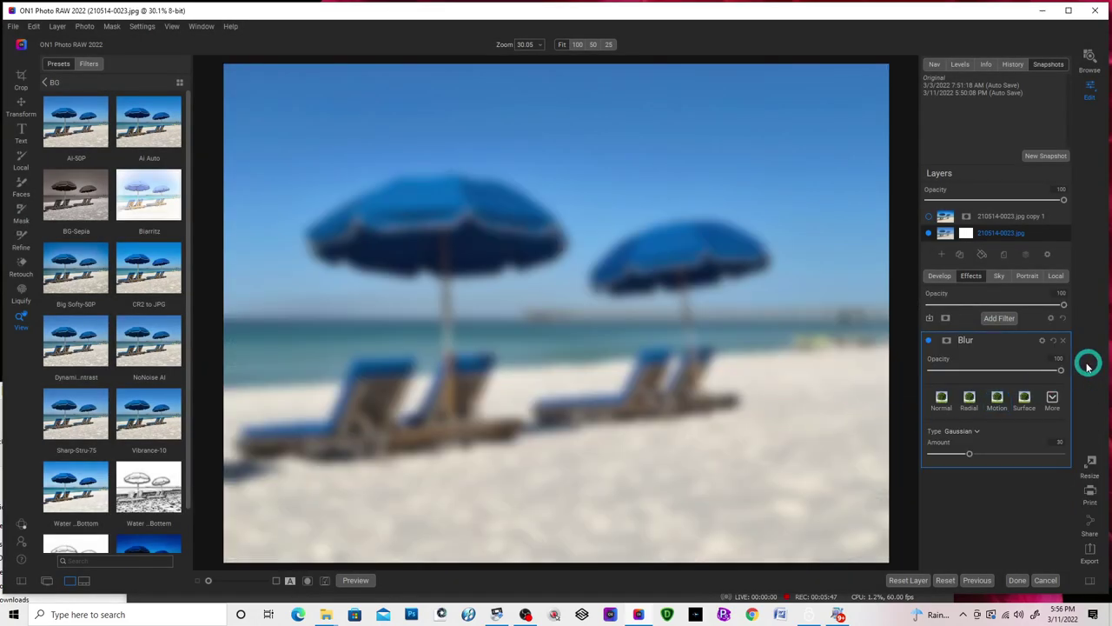
left_click(1042, 341)
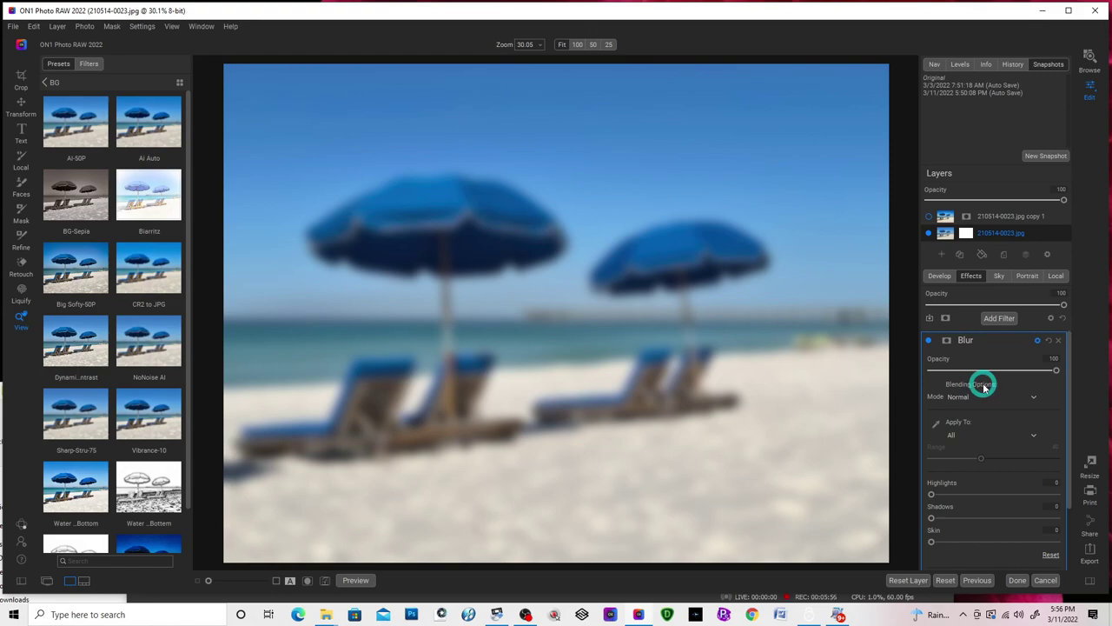
left_click(964, 398)
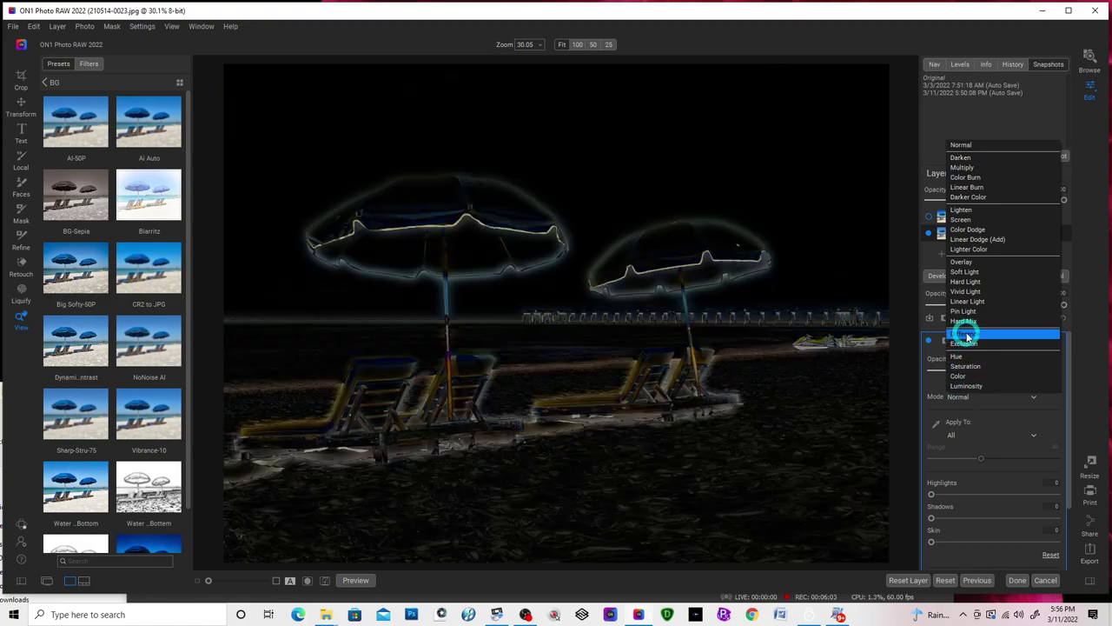
left_click(966, 334)
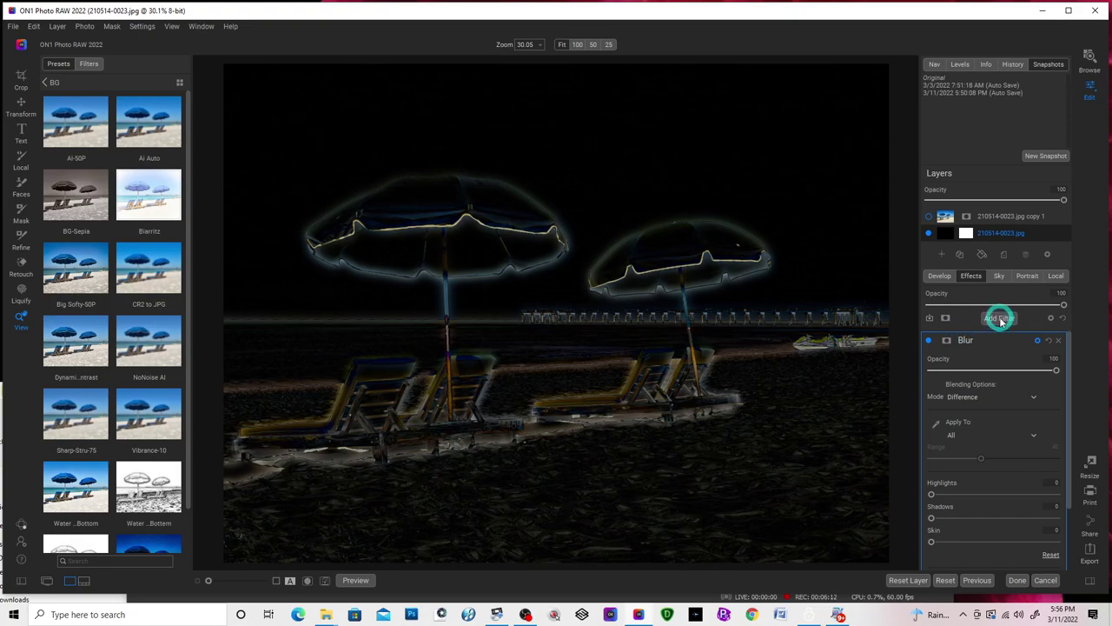
left_click(1000, 318)
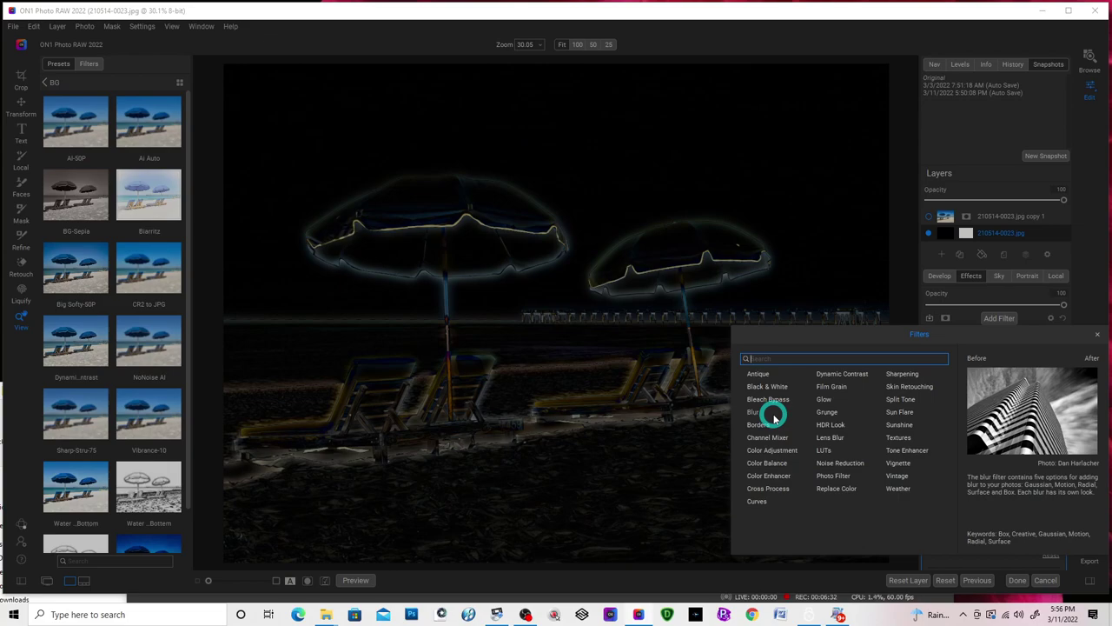
- Add a Curves filter with the Invert style and steepen the curve for contrast
left_click(757, 504)
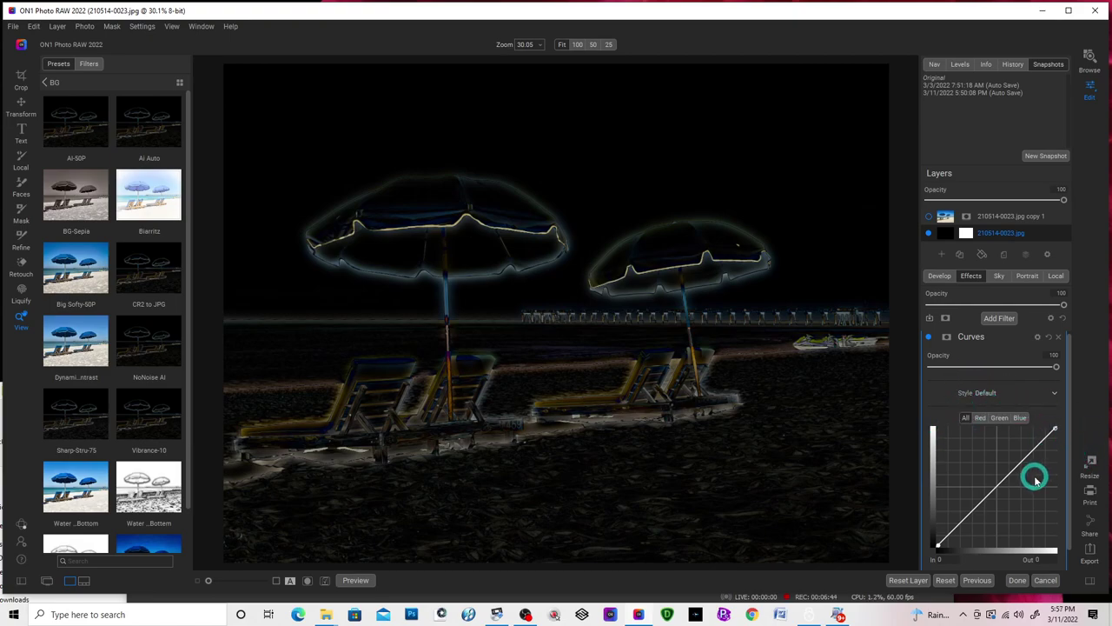
left_click(987, 394)
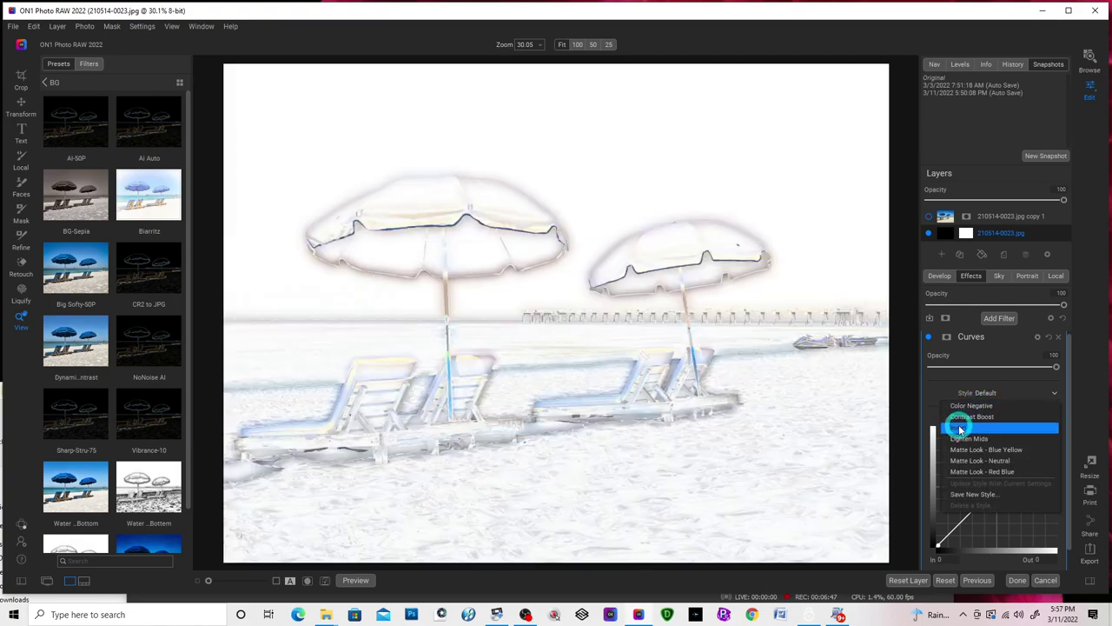
left_click(959, 427)
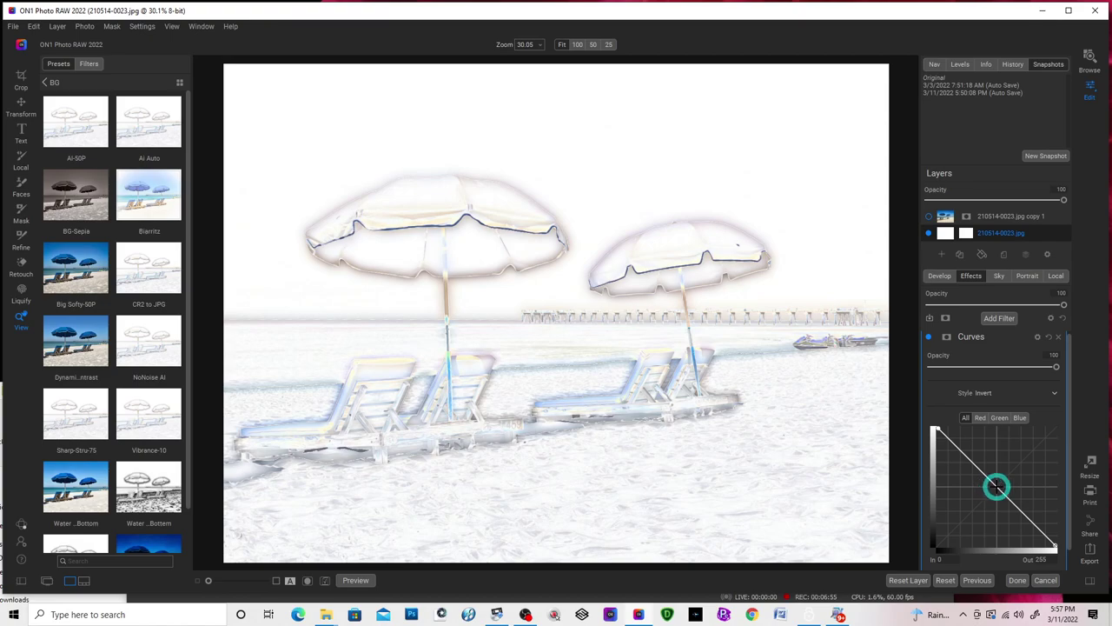
left_click_drag(997, 487, 965, 517)
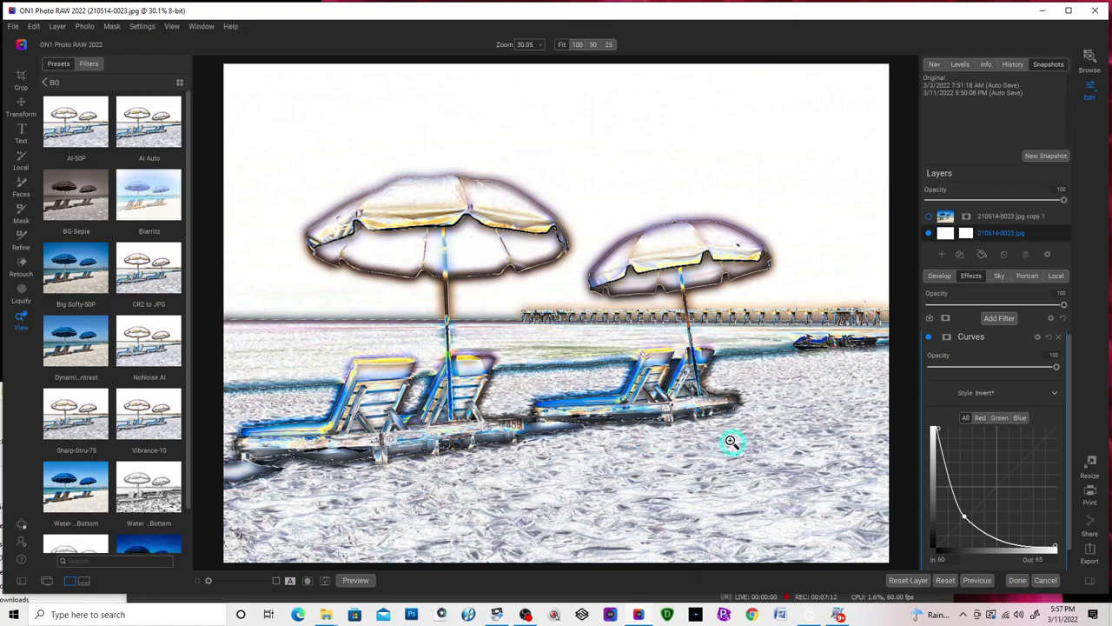
- Add a Black & White filter to the bottom sketch layer, turning it into a grayscale ink outline
left_click(1002, 319)
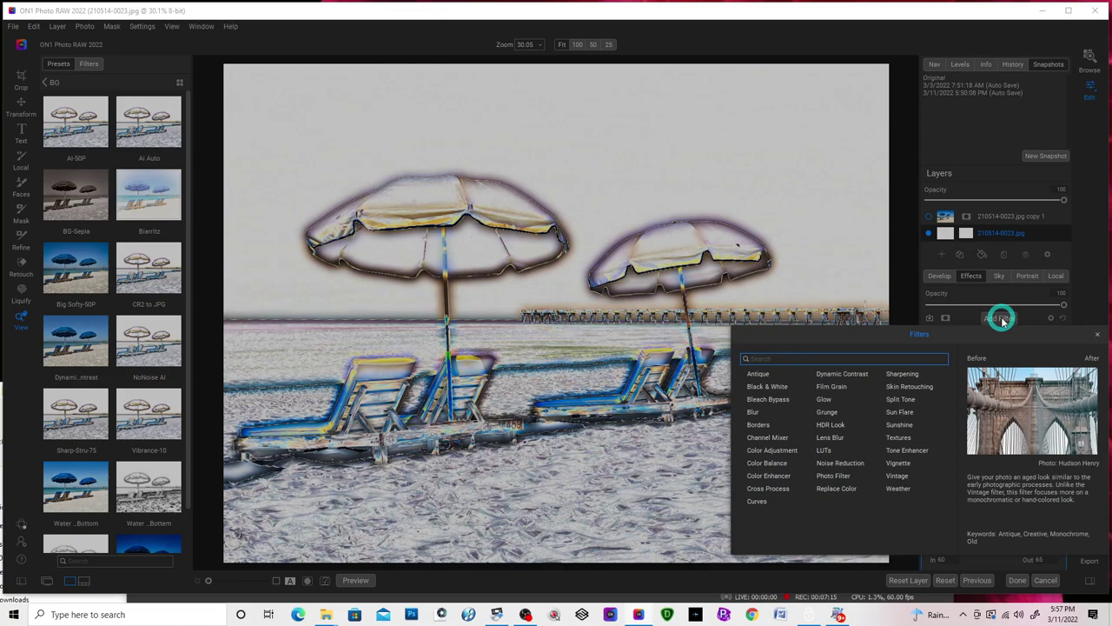
left_click(762, 387)
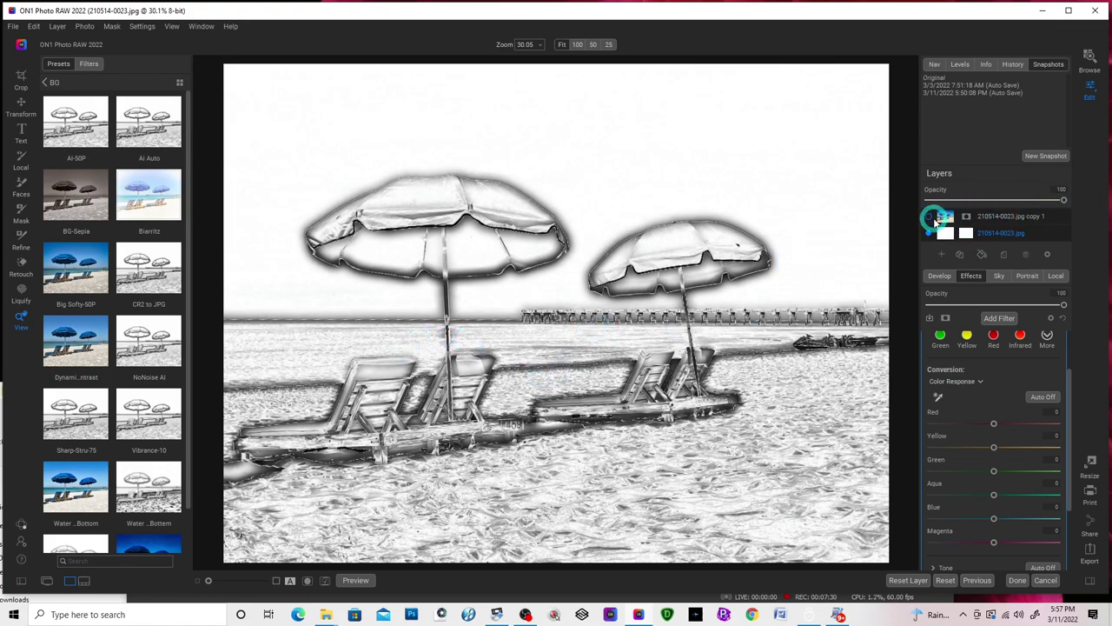
- Show the colour top layer, set its blend mode to Multiply and lower its opacity to 88
left_click(929, 218)
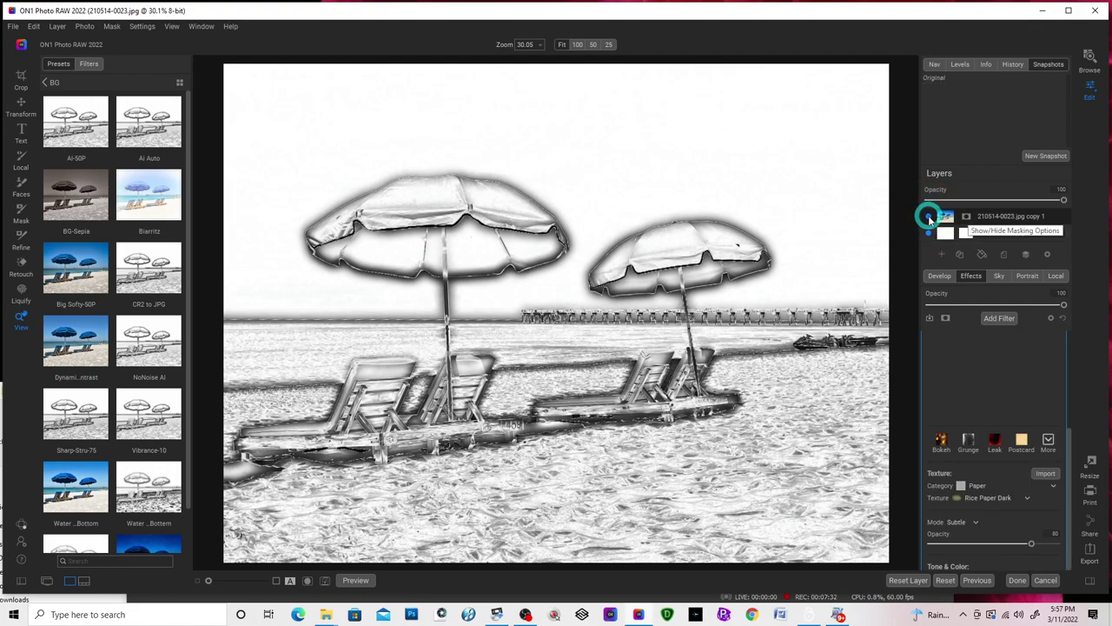
double_click(985, 218)
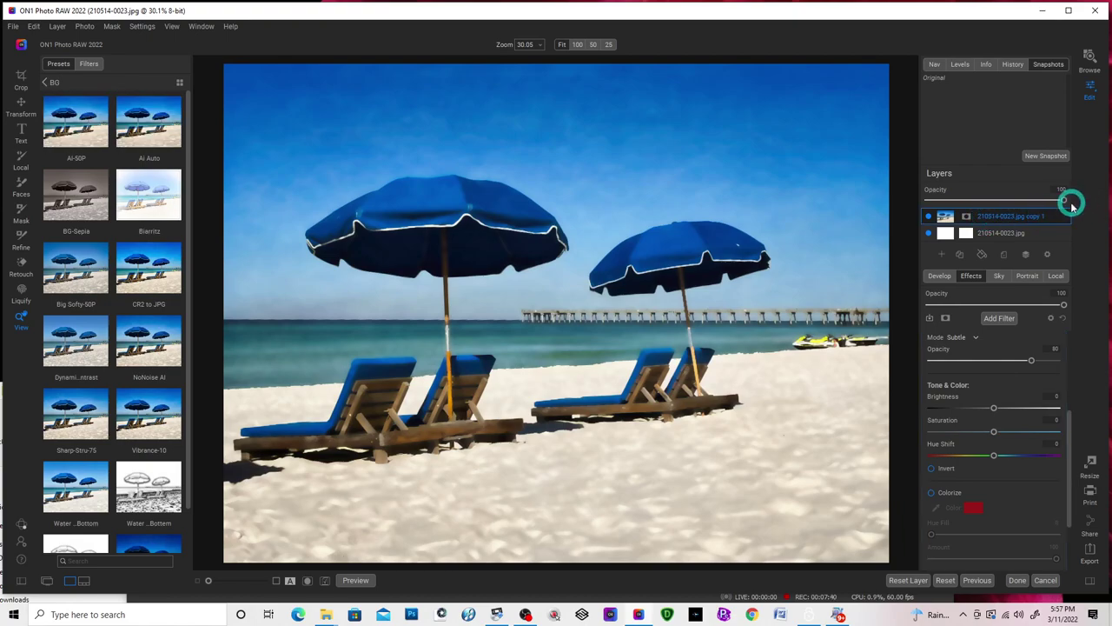
left_click(1049, 255)
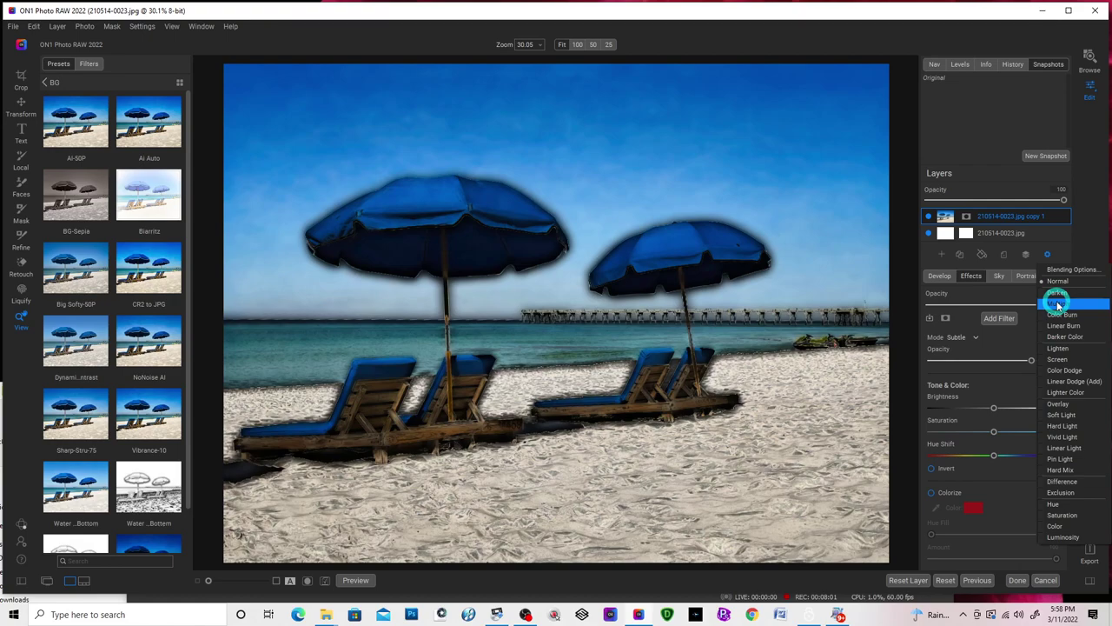
left_click(1057, 303)
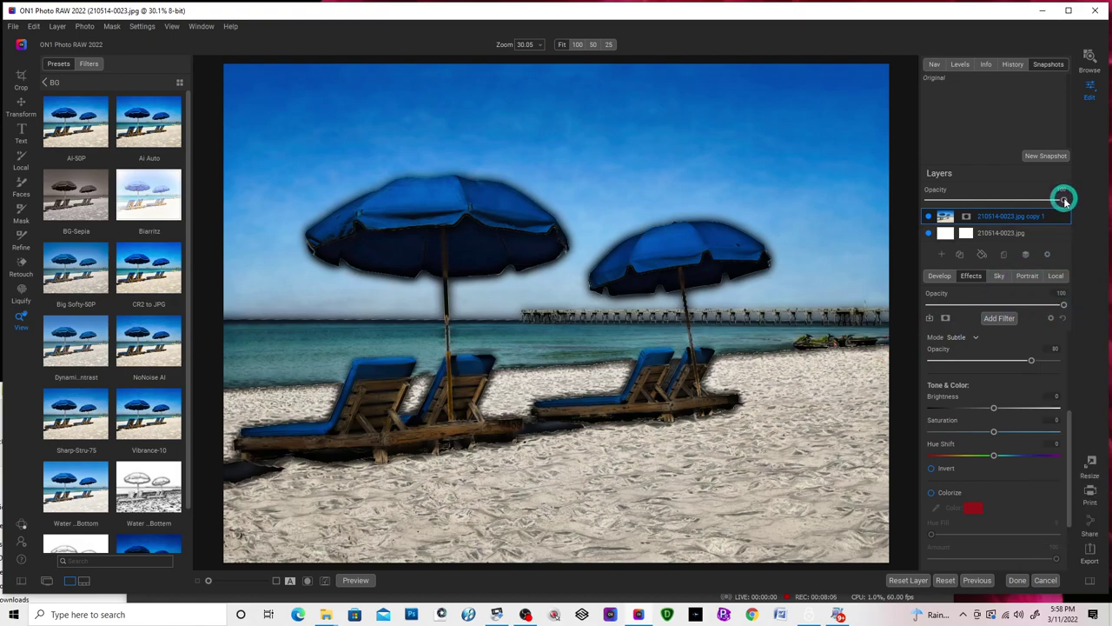
mouse_move(1064, 199)
left_mouse_down()
mouse_move(921, 199)
mouse_move(1038, 201)
left_mouse_up()
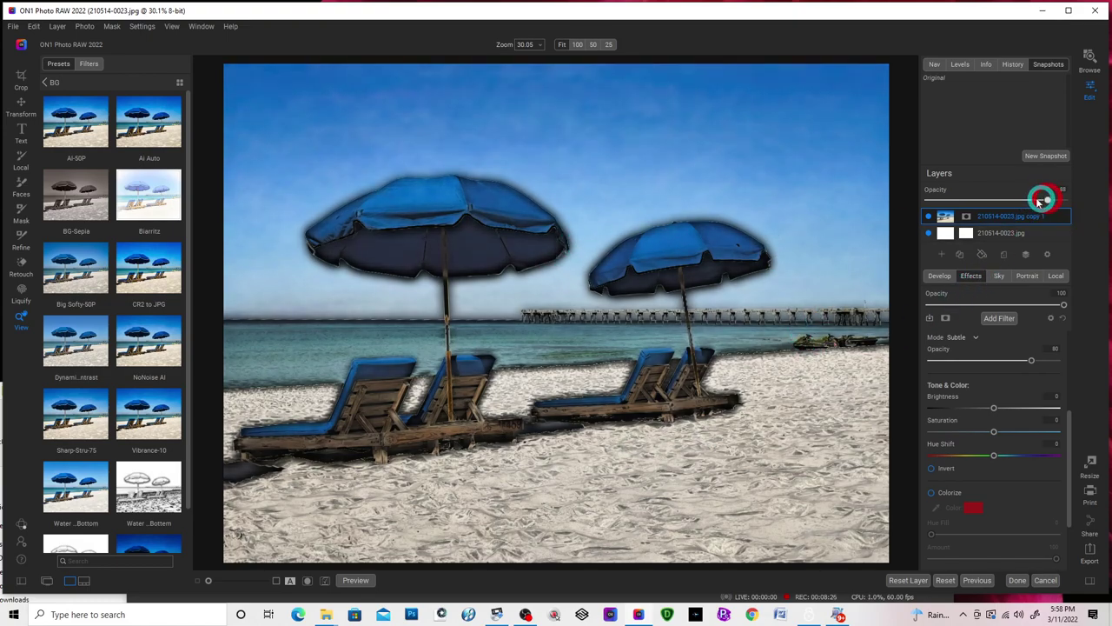
left_click(503, 179)
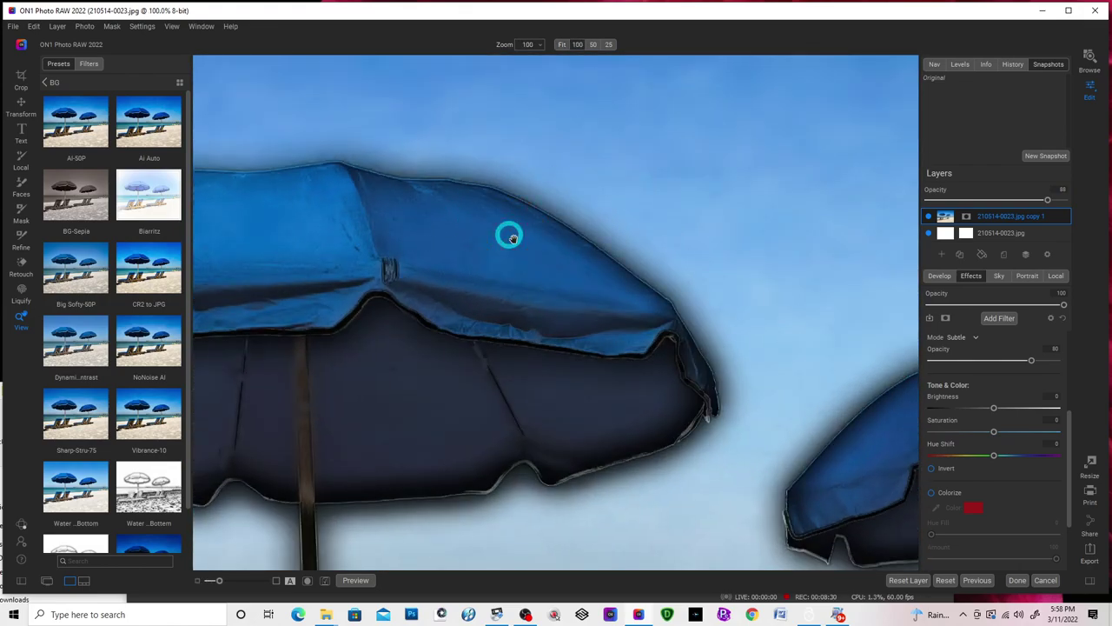
left_click(510, 236)
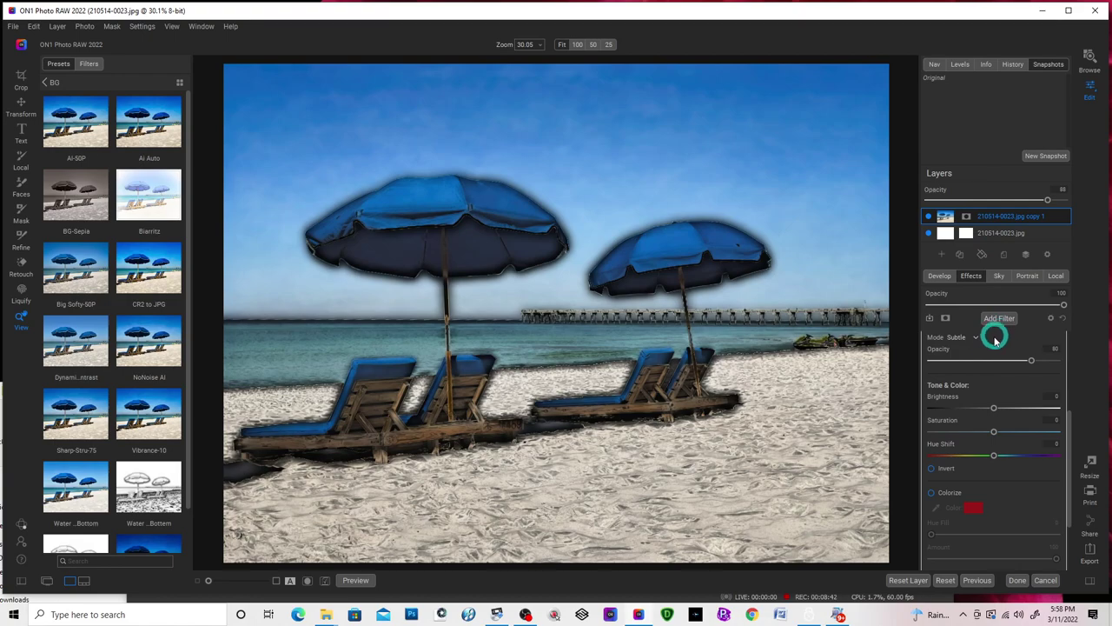
- Switch the top layer's texture to Palette Knife and raise the layer opacity back to 100
scroll(996, 341, "up", 4)
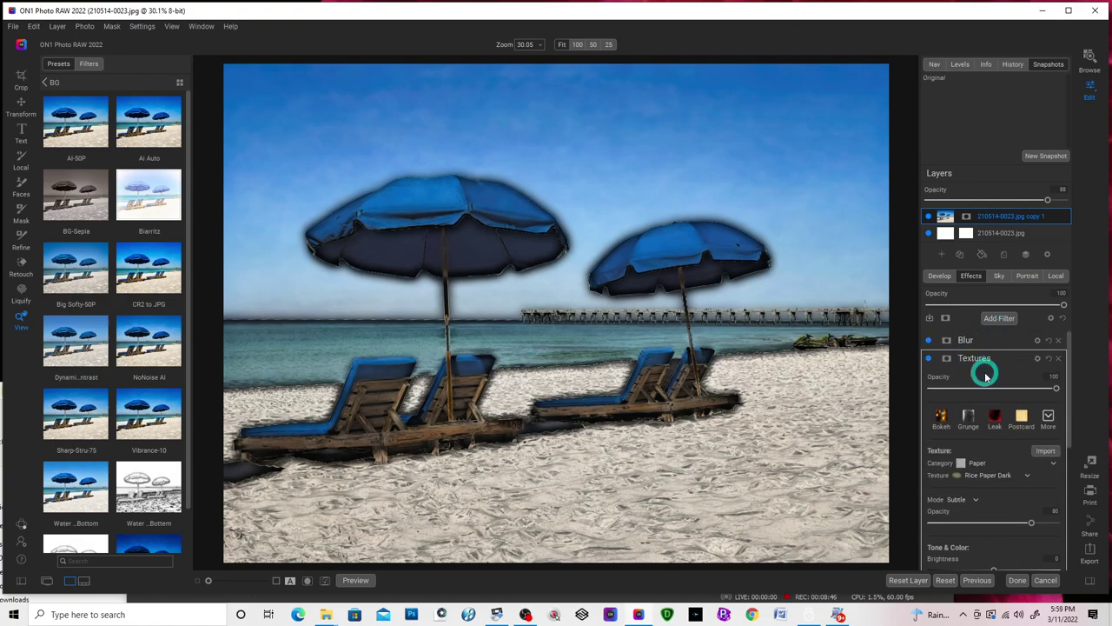
scroll(999, 481, "down", 1)
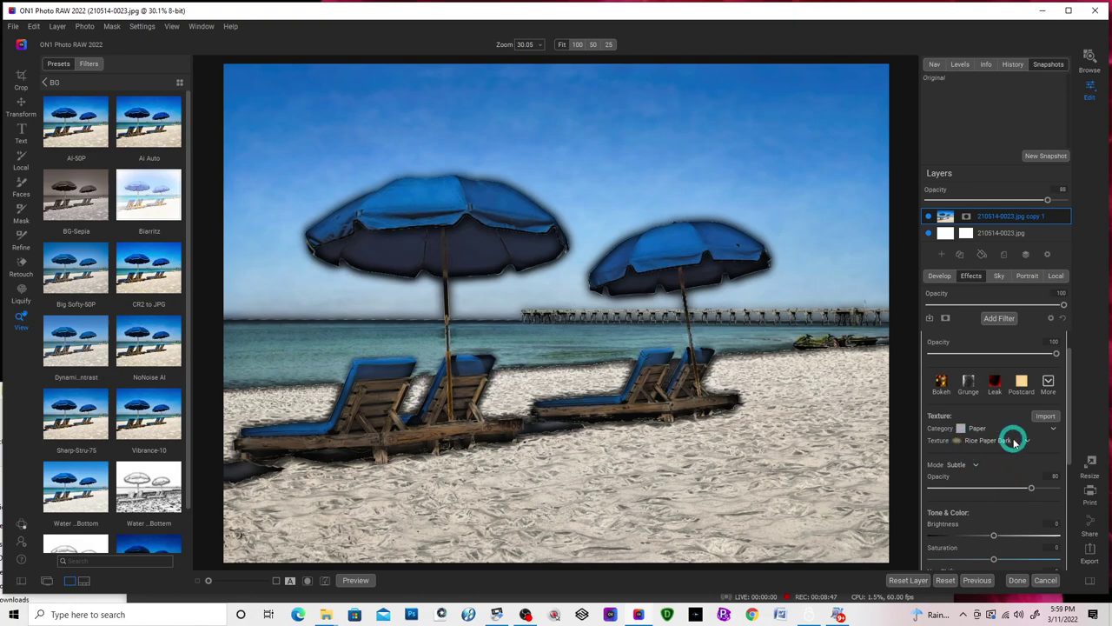
left_click(1010, 443)
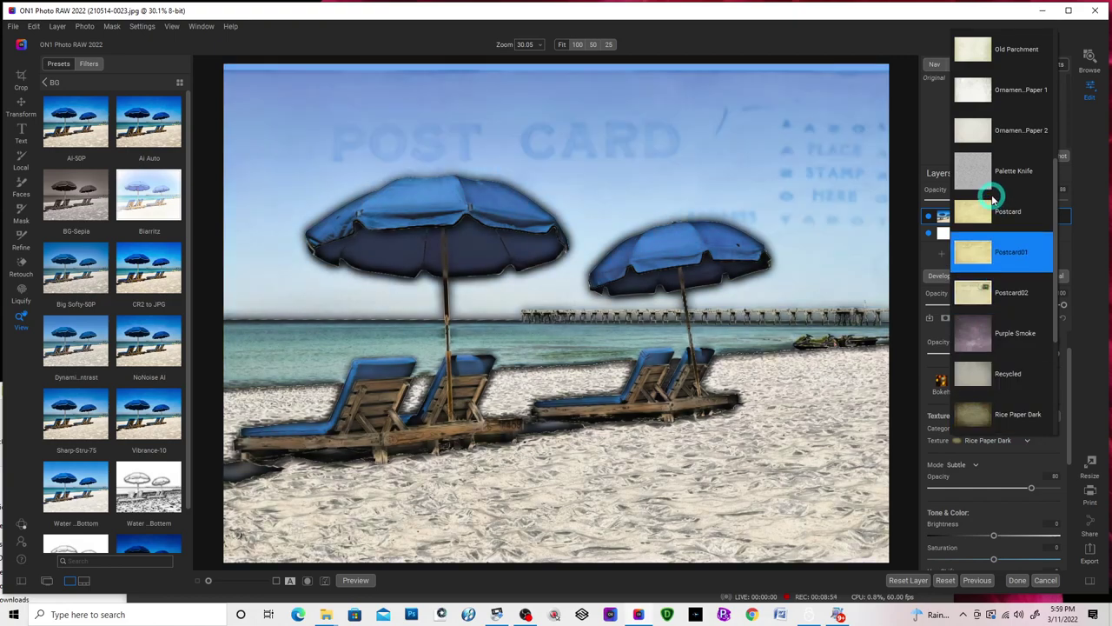
left_click(991, 172)
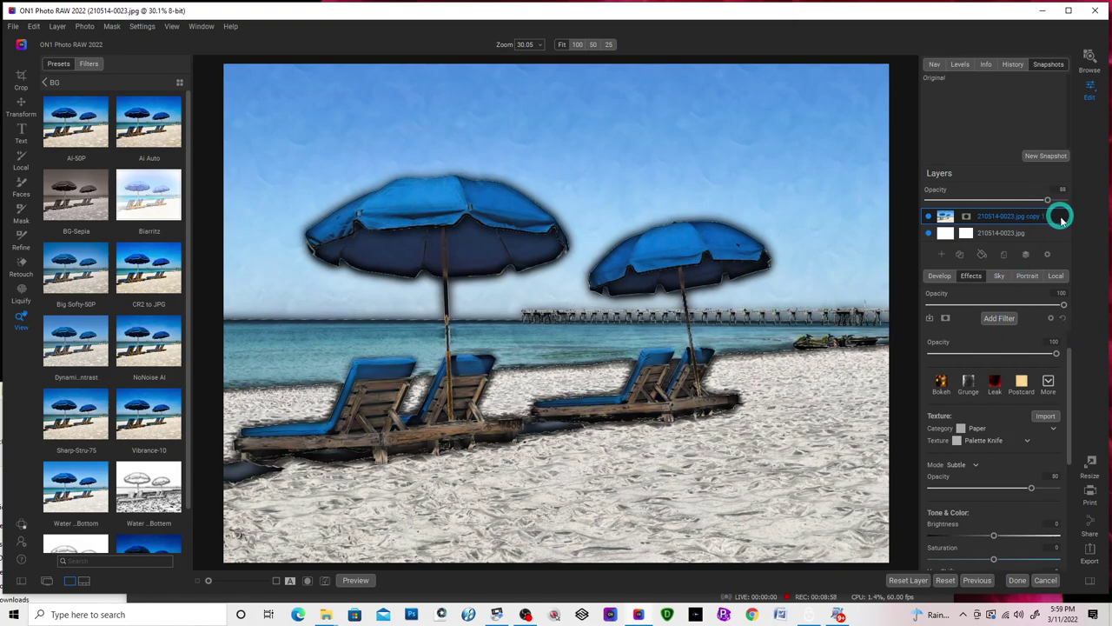
left_click_drag(1048, 199, 1075, 201)
left_click(703, 188)
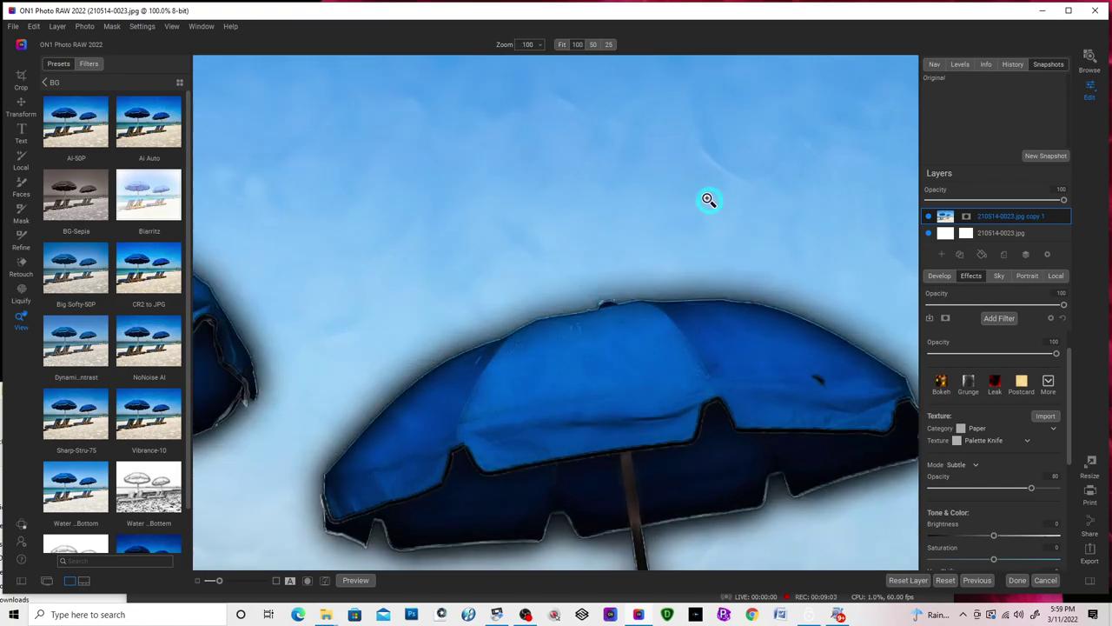
left_click(707, 339)
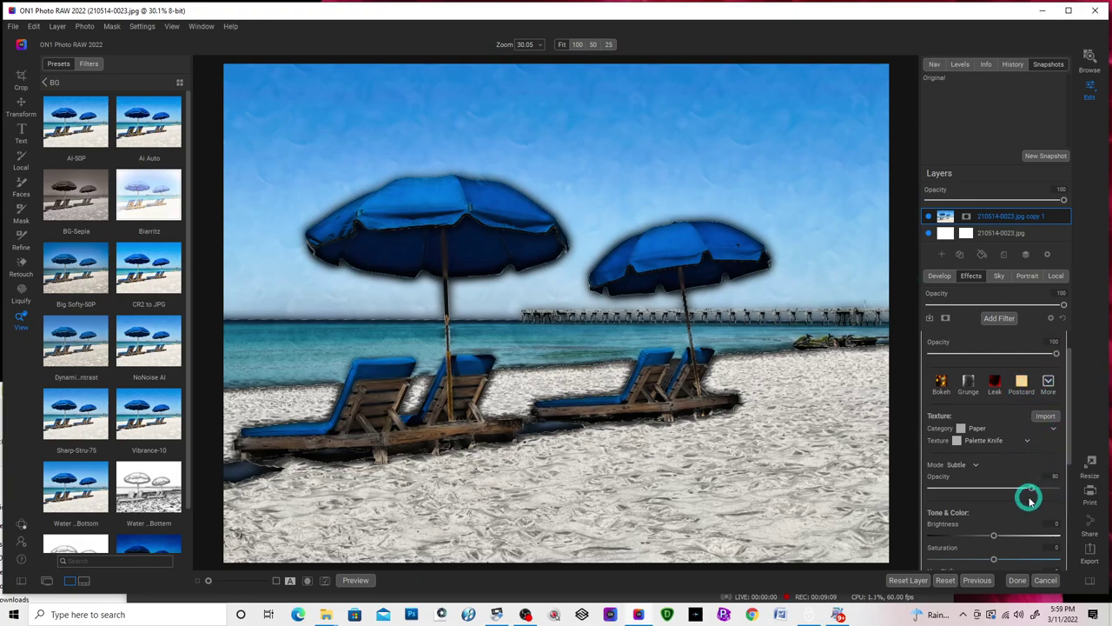
- Set the Palette Knife texture opacity to 100 and its brightness to 6
left_click_drag(1033, 489, 1069, 487)
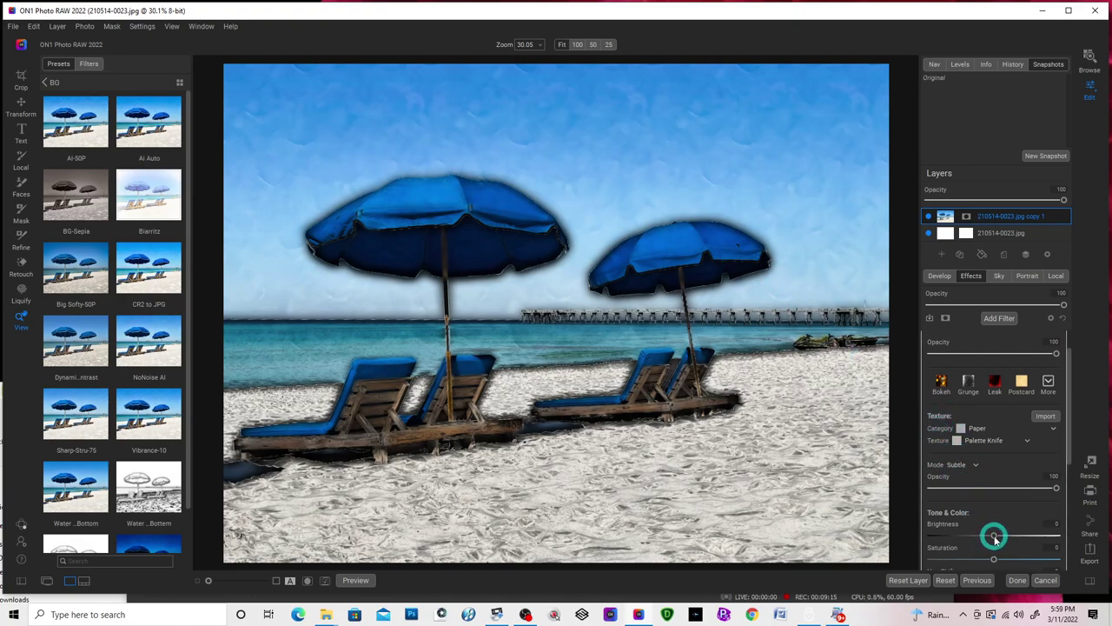
scroll(1001, 469, "down", 3)
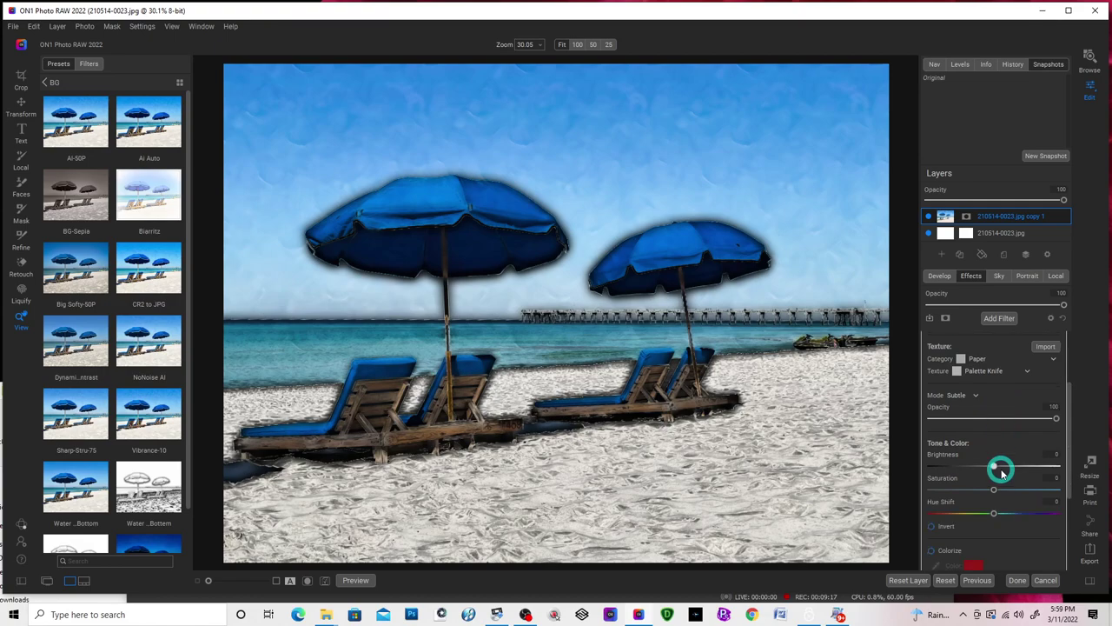
left_click(1002, 466)
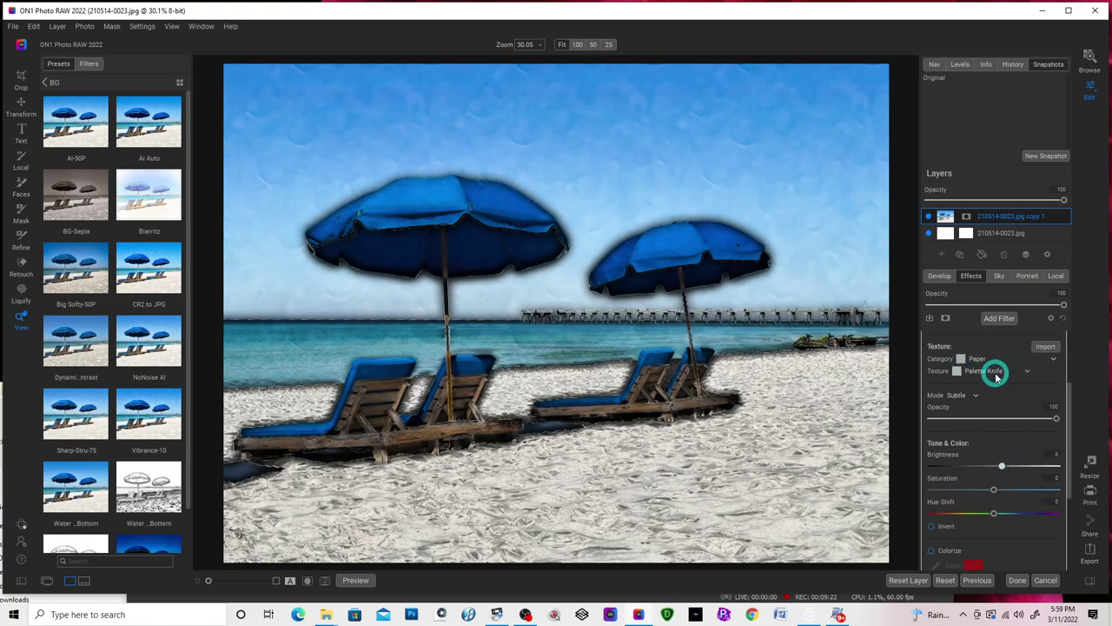
scroll(956, 379, "up", 3)
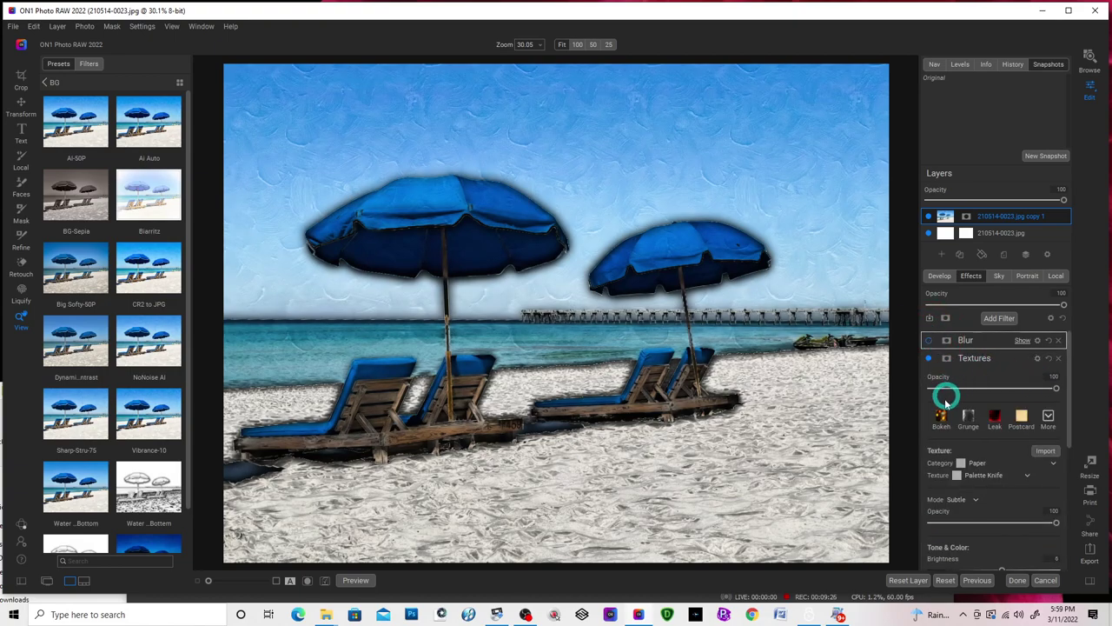
- Enable the top layer's Blur filter and drop its Surface Threshold from 10 to 3, checking the sky
left_click(929, 341)
left_click(967, 341)
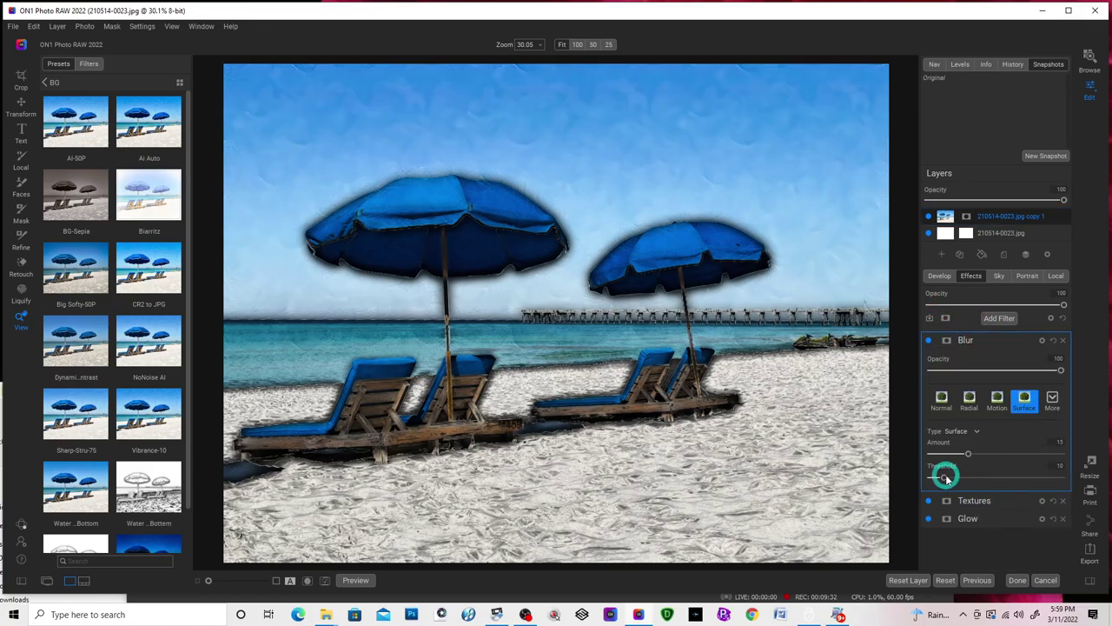
mouse_move(945, 476)
left_mouse_down()
mouse_move(921, 475)
mouse_move(980, 467)
mouse_move(905, 477)
mouse_move(1072, 477)
mouse_move(923, 476)
mouse_move(940, 478)
left_mouse_up()
left_click(695, 182)
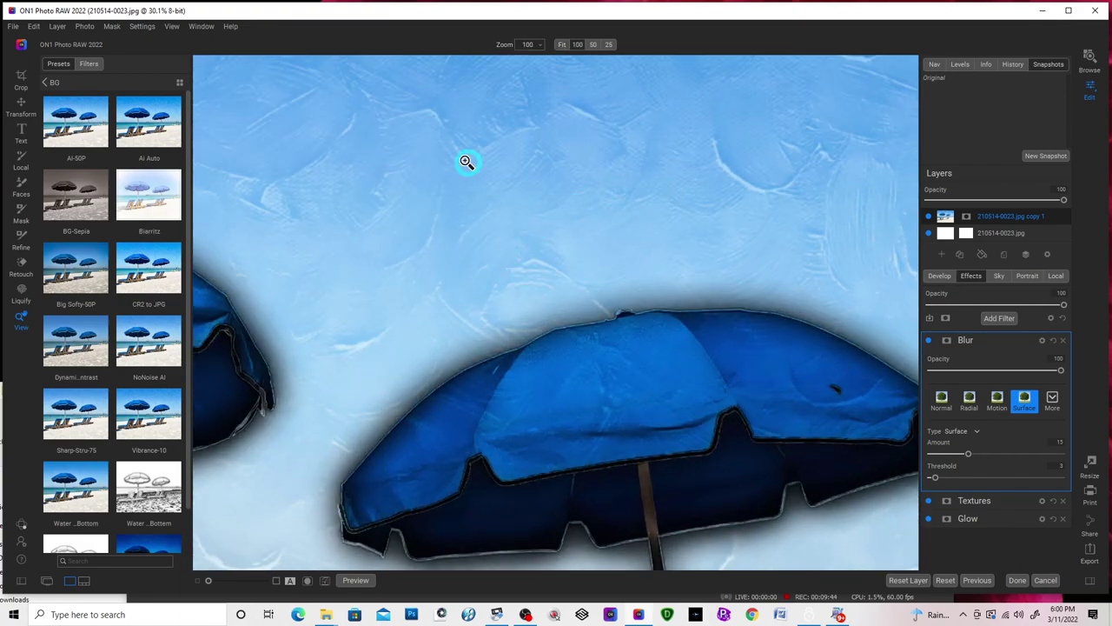
left_click_drag(466, 161, 668, 280)
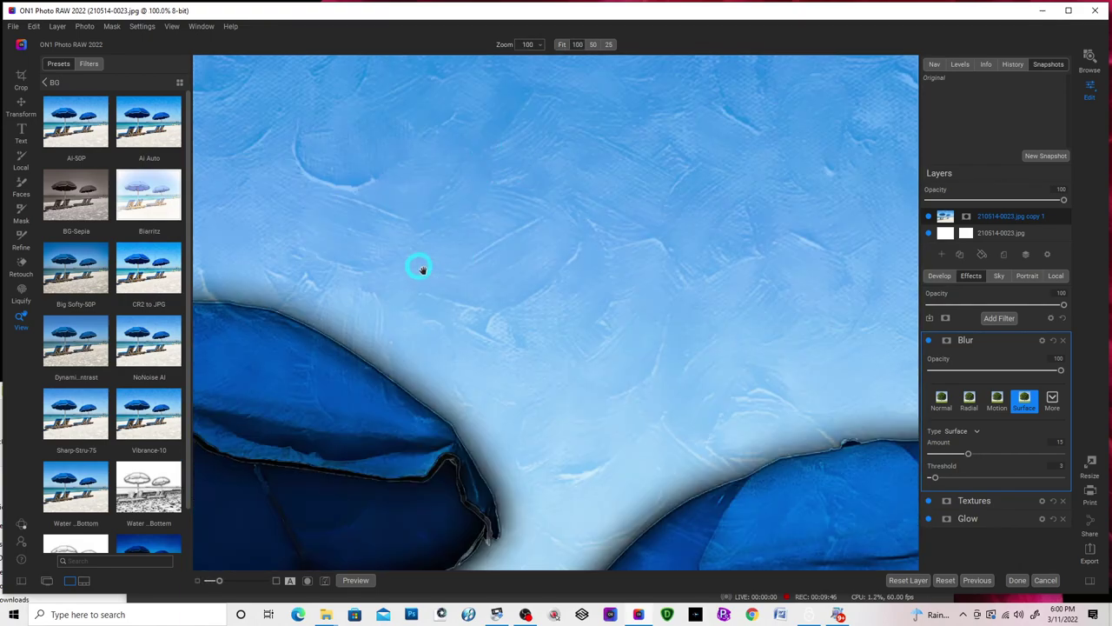
left_click(421, 269)
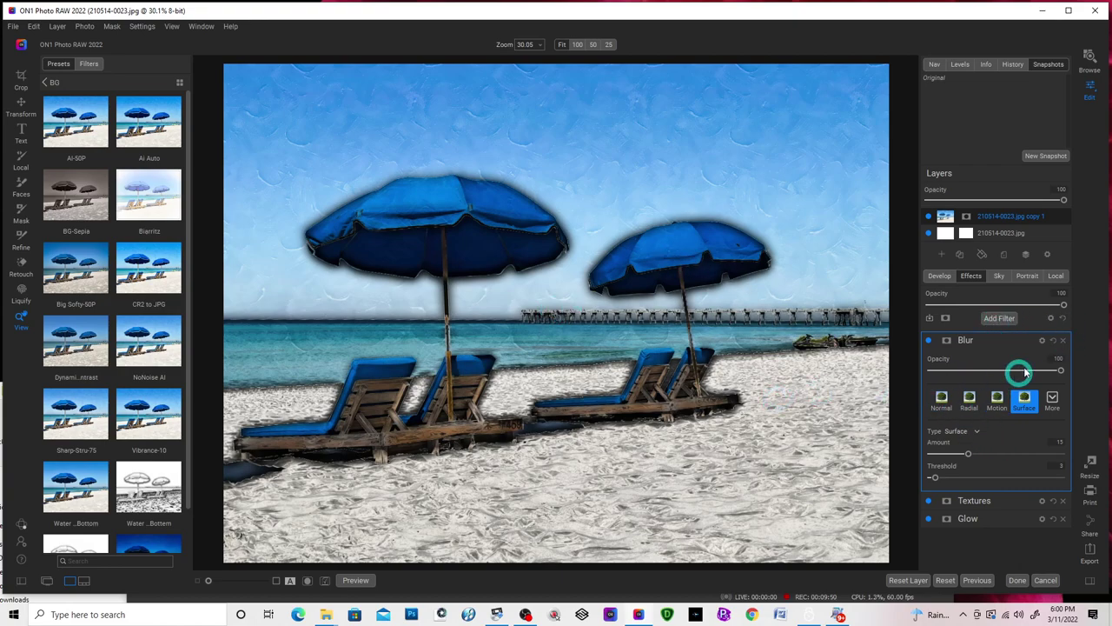
- Choose Canvas in the Textures dropdown, giving a Subtle canvas finish at opacity 100, brightness 0
left_click(971, 342)
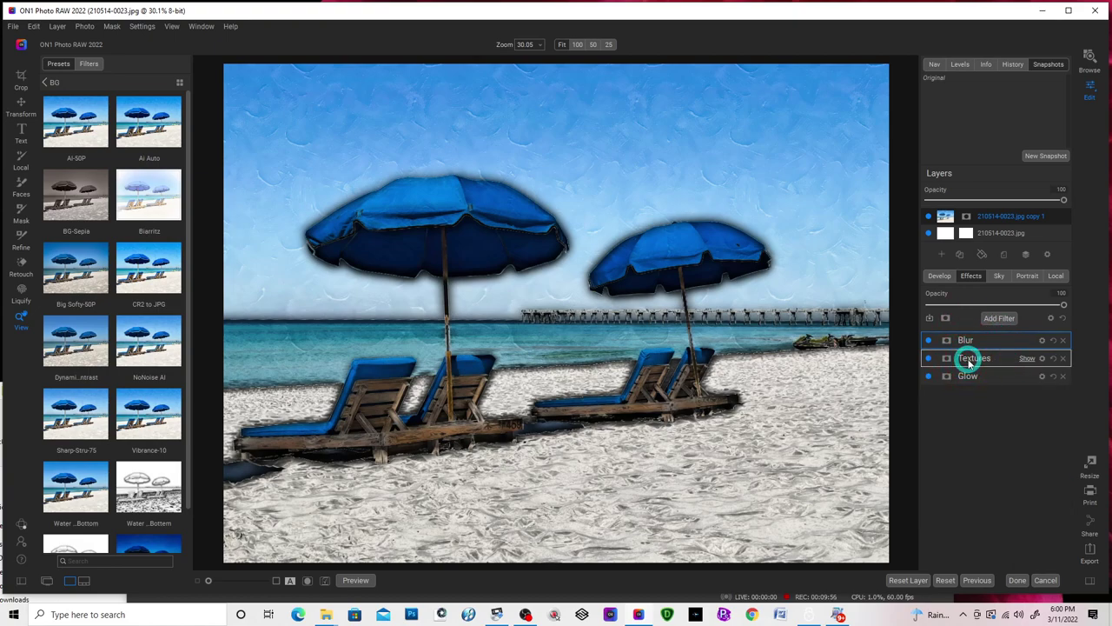
left_click(970, 363)
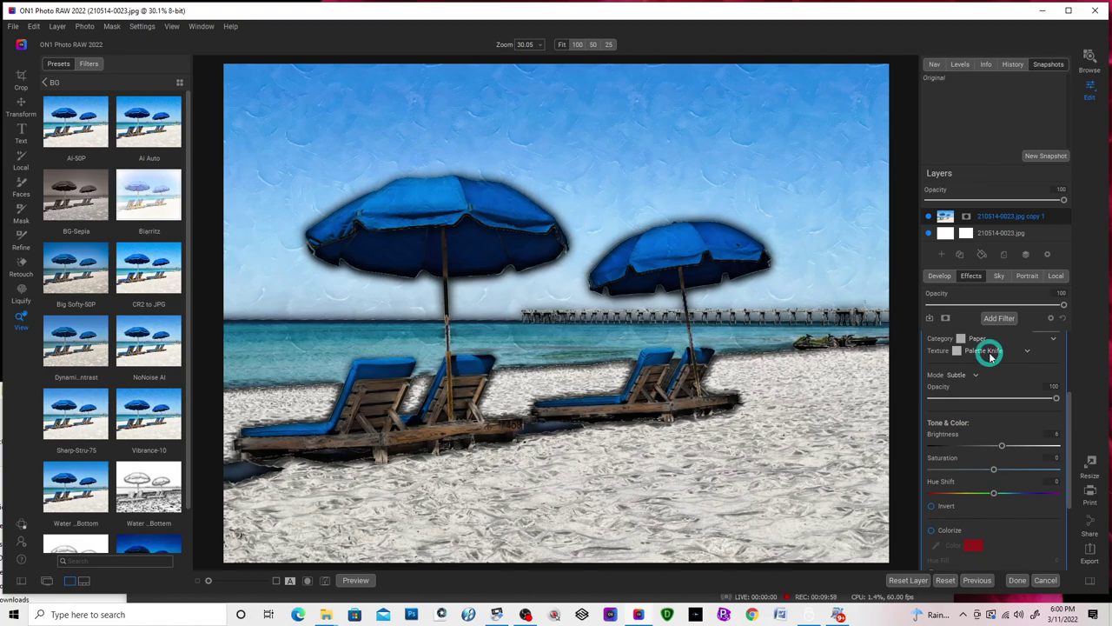
left_click(991, 351)
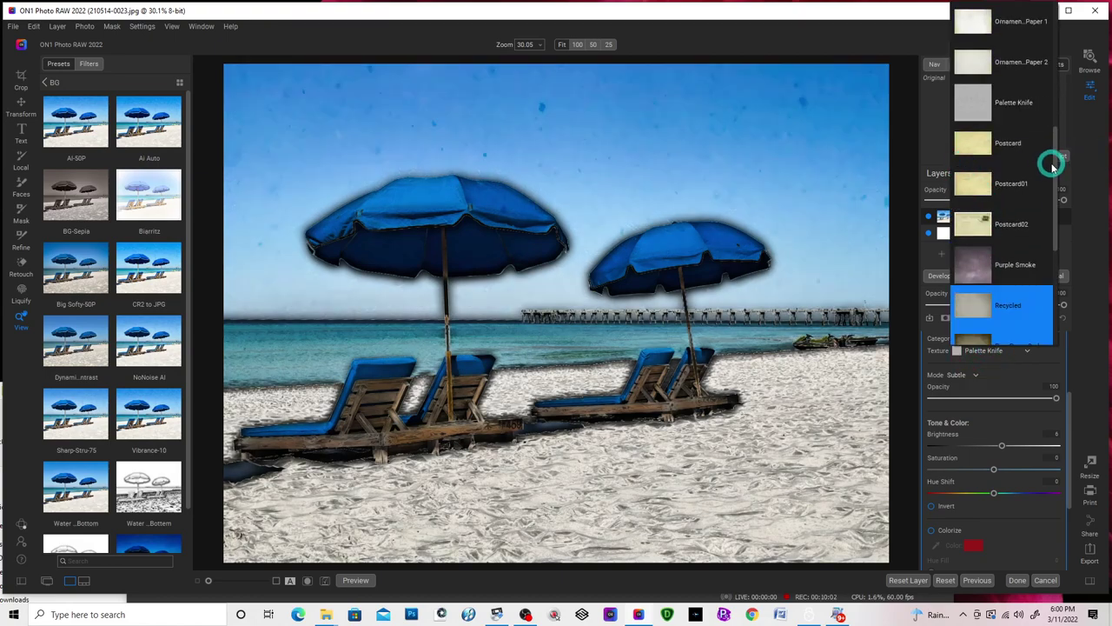
scroll(1053, 165, "up", 5)
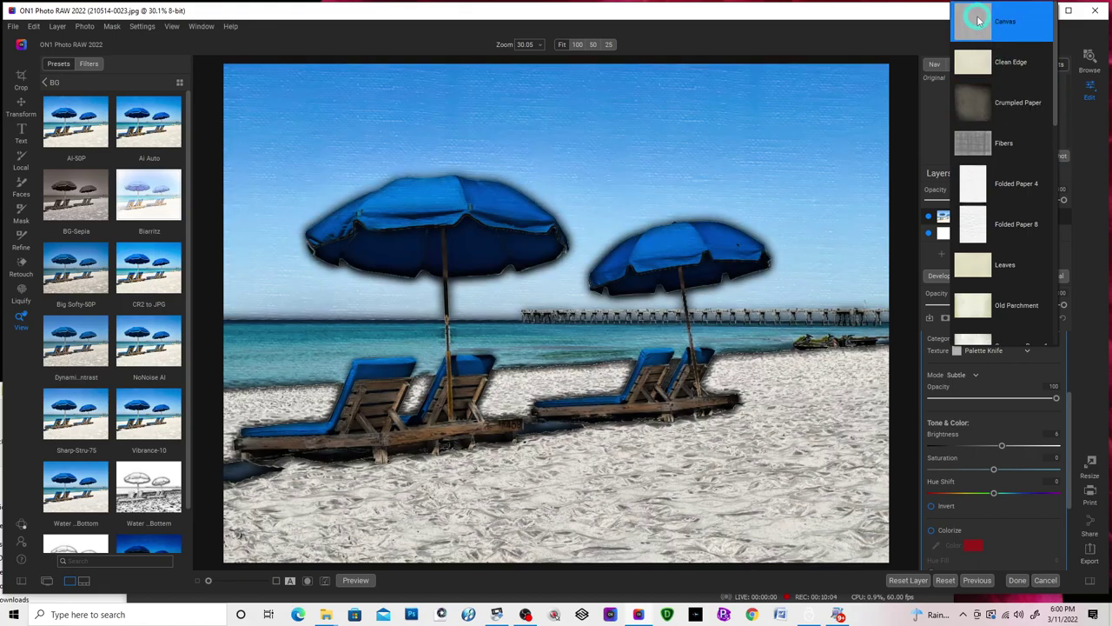
left_click(1000, 22)
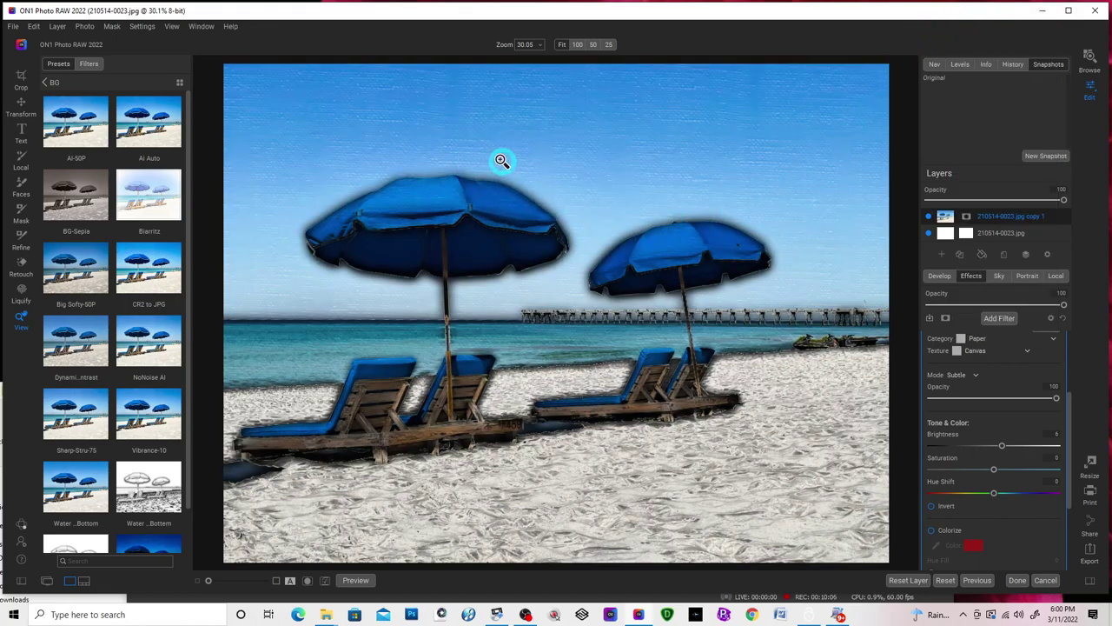
left_click(457, 169)
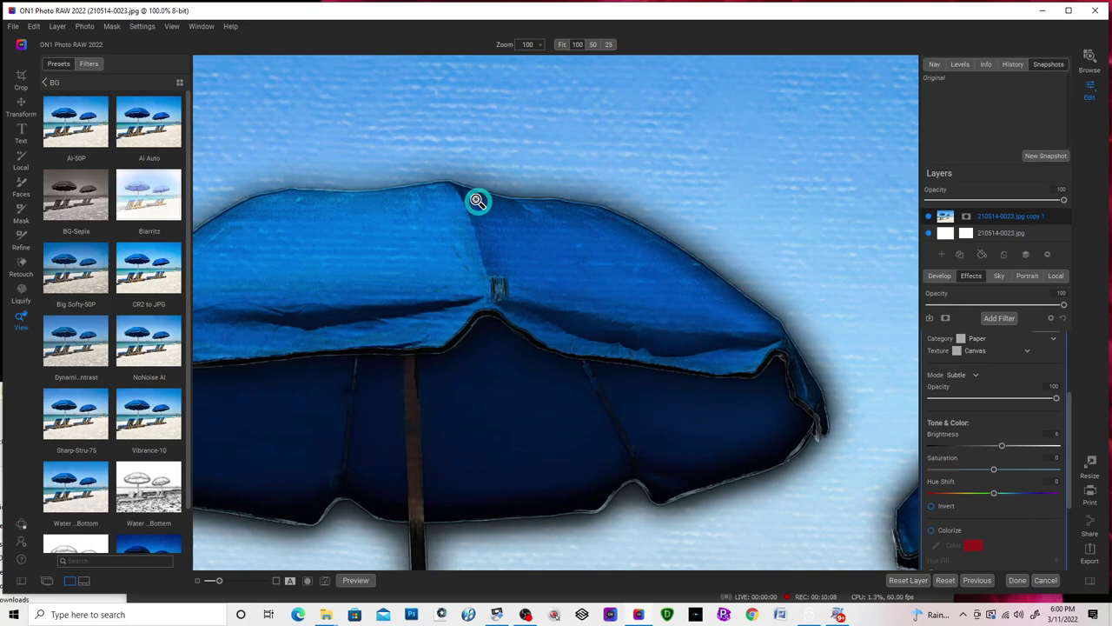
left_click(576, 263)
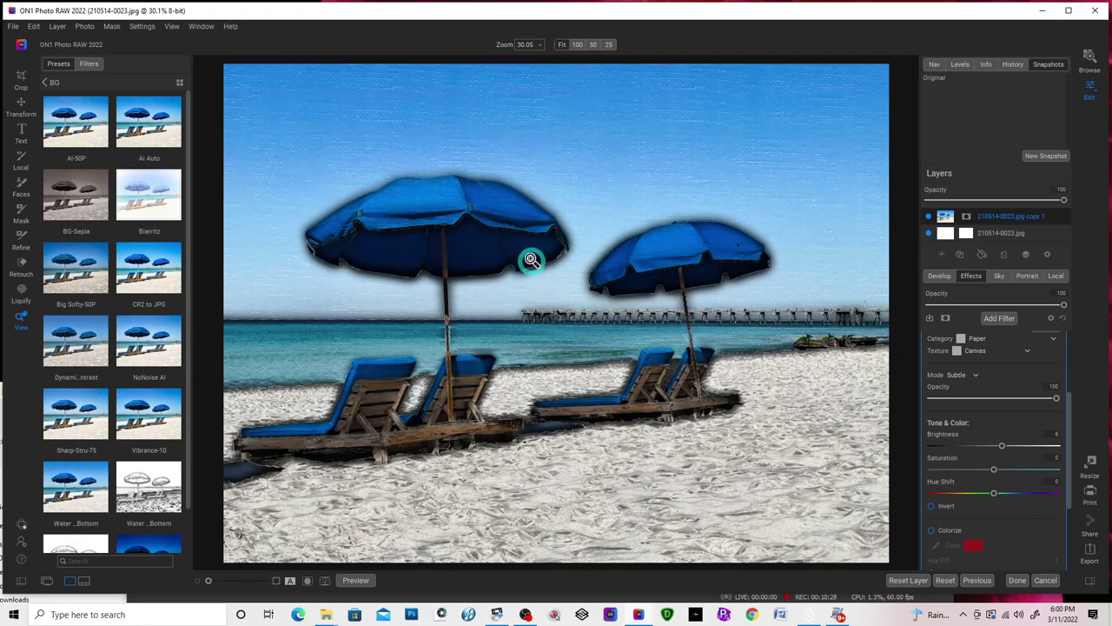
key("shift")
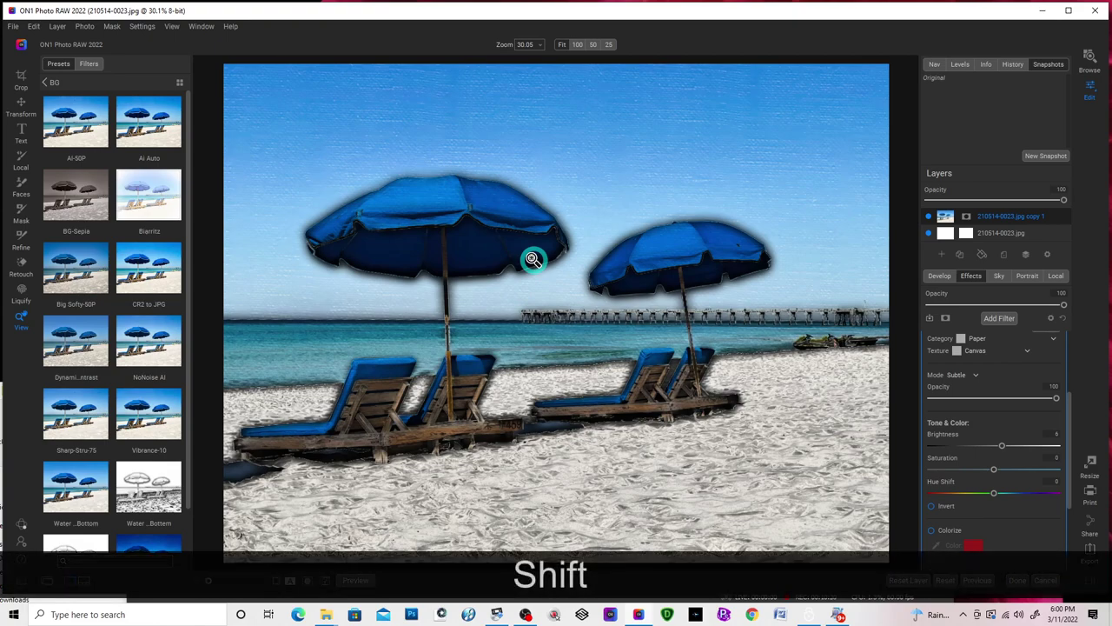